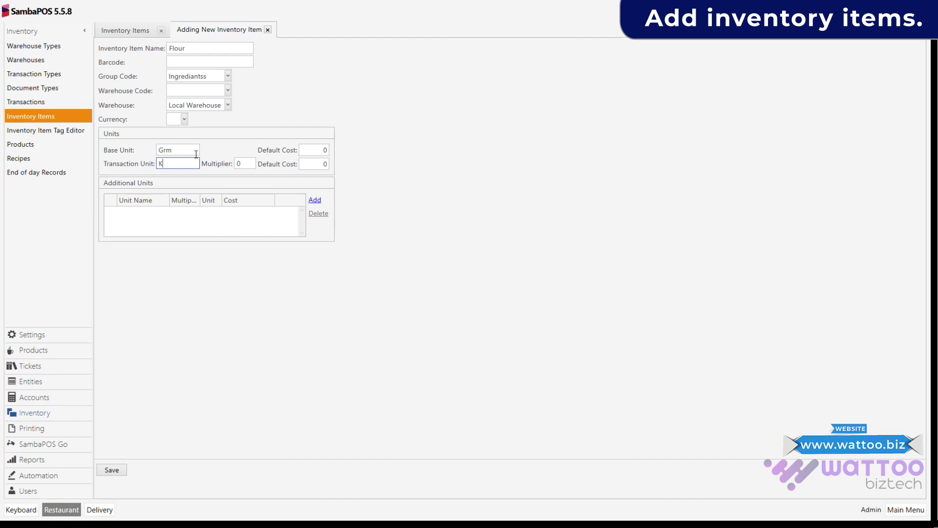
Set Flour's unit multiplier to 1000 and save the inventory item.
key("Tab")
type("1000")
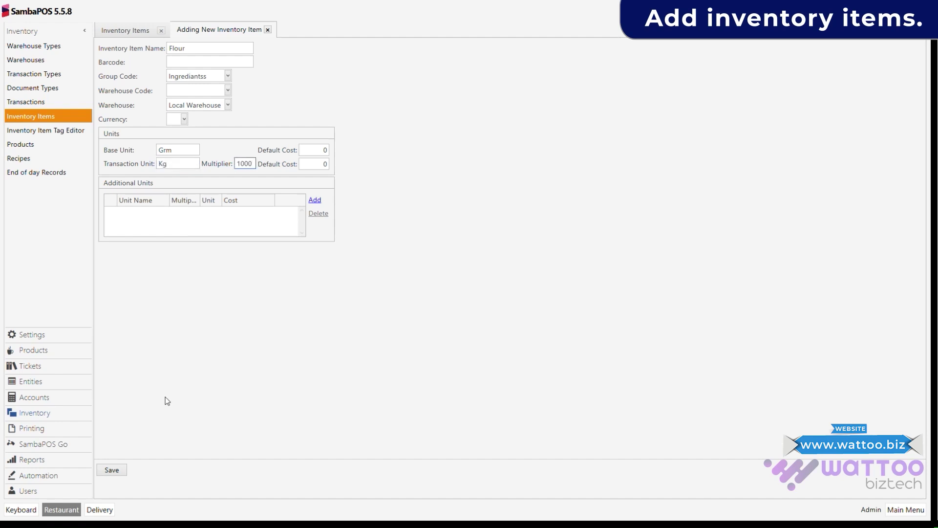
left_click(121, 470)
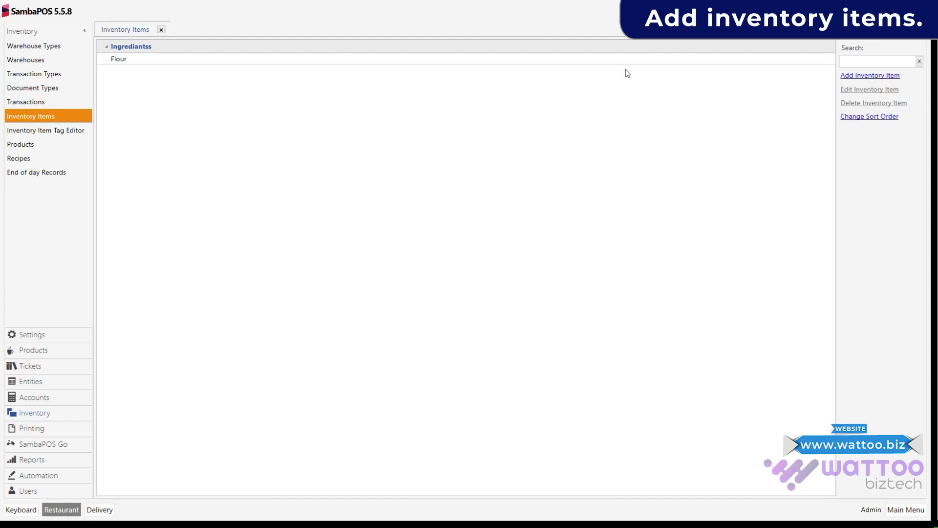
Add Salt in Ingrediantss, Local Warehouse, Grm base unit, Kg transaction unit, multiplier 1000.
left_click(869, 75)
type("Salt")
key("Tab")
key("Tab")
type("Ingrediantss")
key("Tab")
key("Tab")
type("L")
key("Tab")
key("Tab")
type("Grm")
key("Tab")
type("Kg")
key("Tab")
type("1000")
left_click(111, 470)
Add Dry Yoast in Ingrediantss, Local Warehouse, with a Gram base unit.
left_click(877, 77)
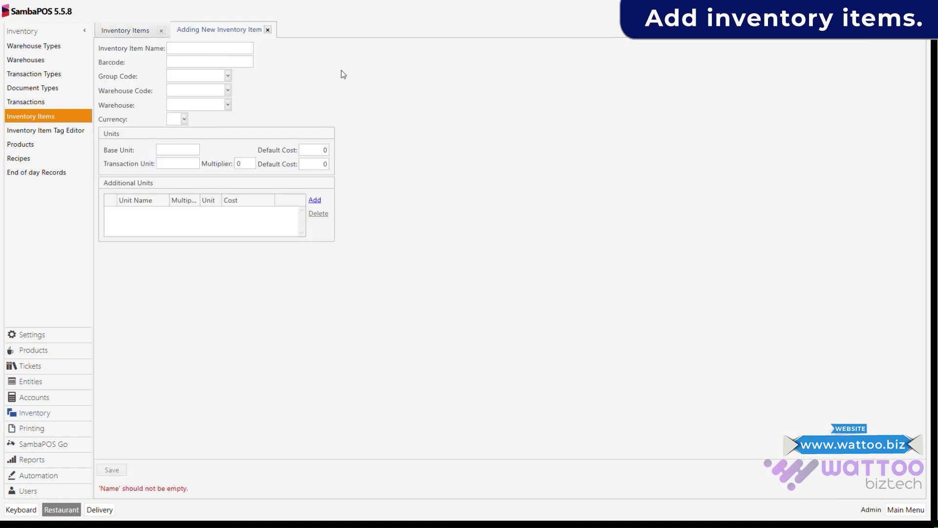
type("Dry You")
key("BackSpace")
type("ast")
key("Tab")
key("Tab")
type("In")
key("Tab")
key("Tab")
type("L")
key("Tab")
key("Tab")
type("Gram")
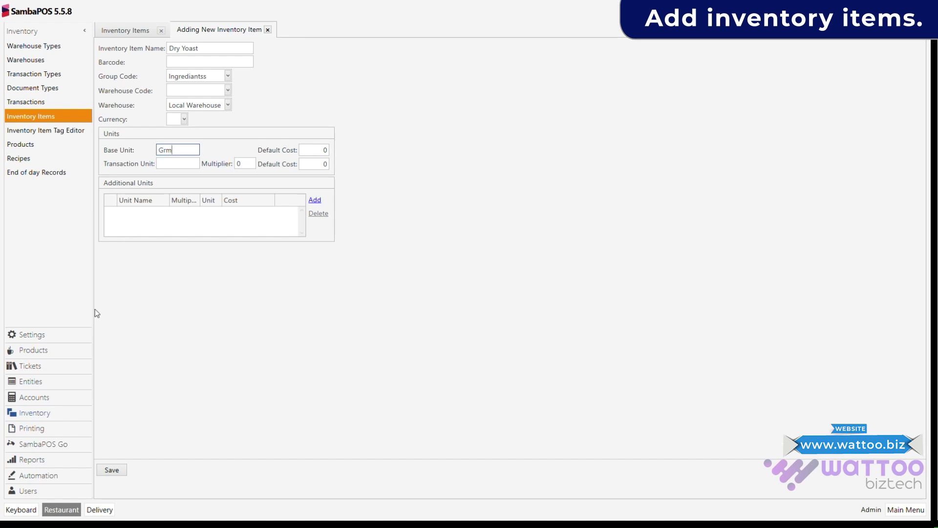
left_click(111, 469)
Add Pizza Sauces in the Sauces group with Grm/Kg units and multiplier 1000.
left_click(875, 77)
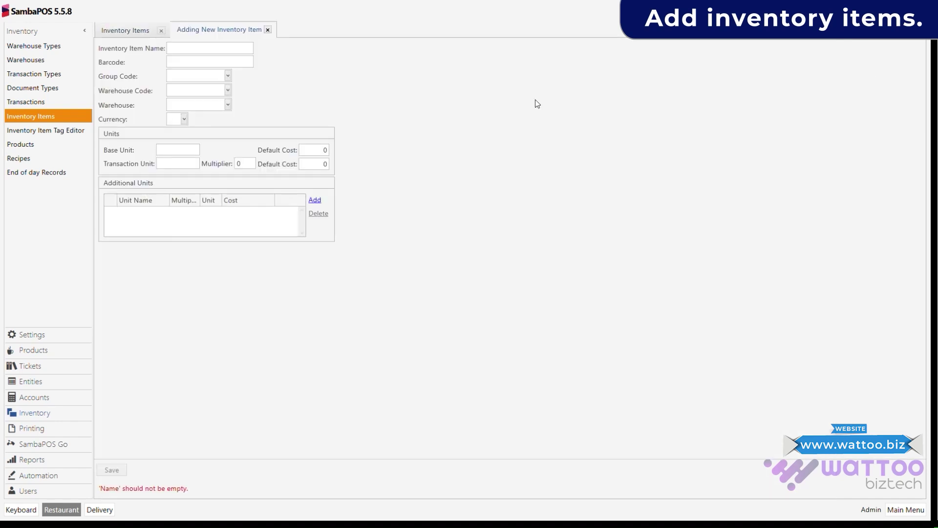
type("Pizza Sauces")
key("Tab")
key("Tab")
type("Sauces")
key("Tab")
key("Tab")
key("Tab")
key("Tab")
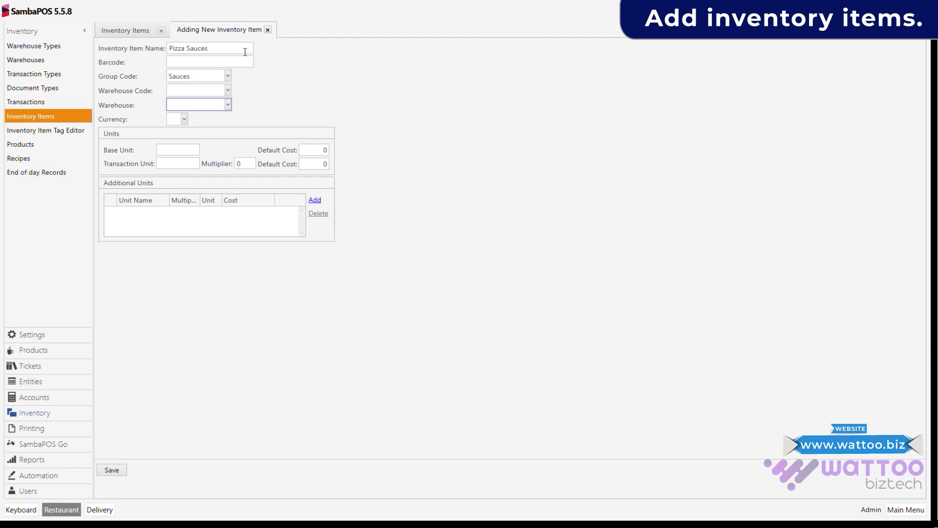
type("Grm")
key("Tab")
key("shift+Tab")
type("Kg")
key("Tab")
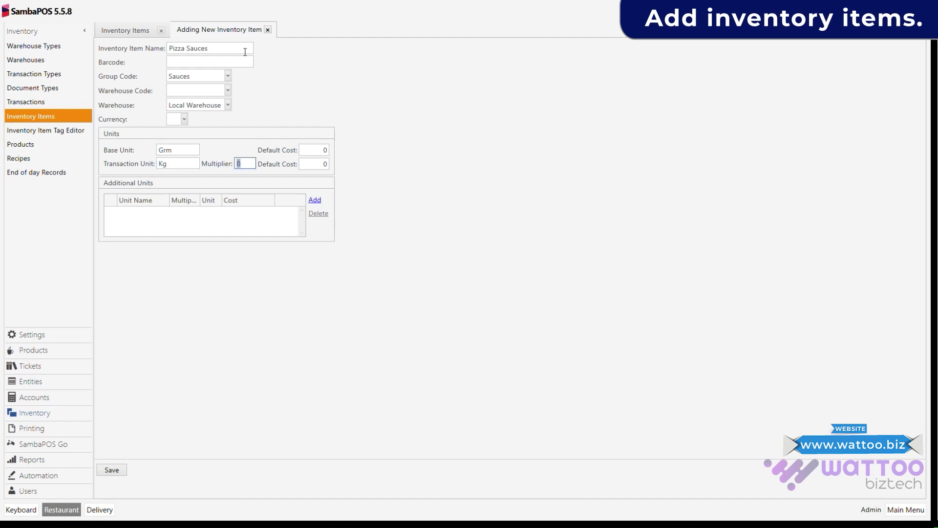
type("1000")
left_click(112, 469)
Fill in Tomato Ketchup: Sauces group, Local Warehouse, Grm base unit, Kg transaction unit.
left_click(854, 77)
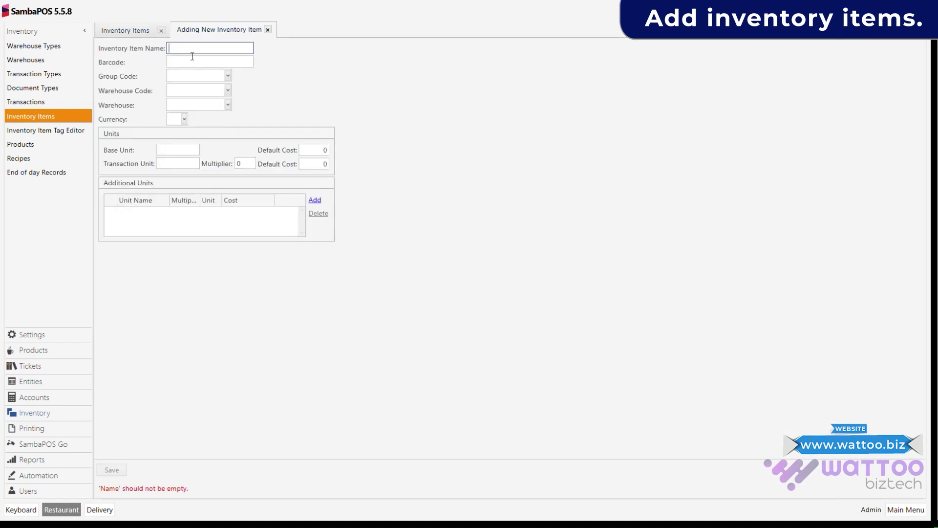
type("Tomato Ketchup")
key("Tab")
type("Sauces")
key("Tab")
type("Local Warehouse")
key("Tab")
key("Tab")
type("Grm")
key("Tab")
type("Kg")
key("Tab")
Save Tomato Ketchup at multiplier 1000, then add Cheese (Ingrediantss, Local Warehouse, Grm/Kg, 1000).
type("1000")
left_click(111, 469)
left_click(856, 78)
type("Cheese")
key("Tab")
type("Ingrediantss")
key("Tab")
type("L")
key("Tab")
type("Grm")
key("Tab")
type("1000")
key("Tab")
key("Tab")
key("shift+Tab")
key("shift+Tab")
type("Kg")
key("Tab")
type("1000")
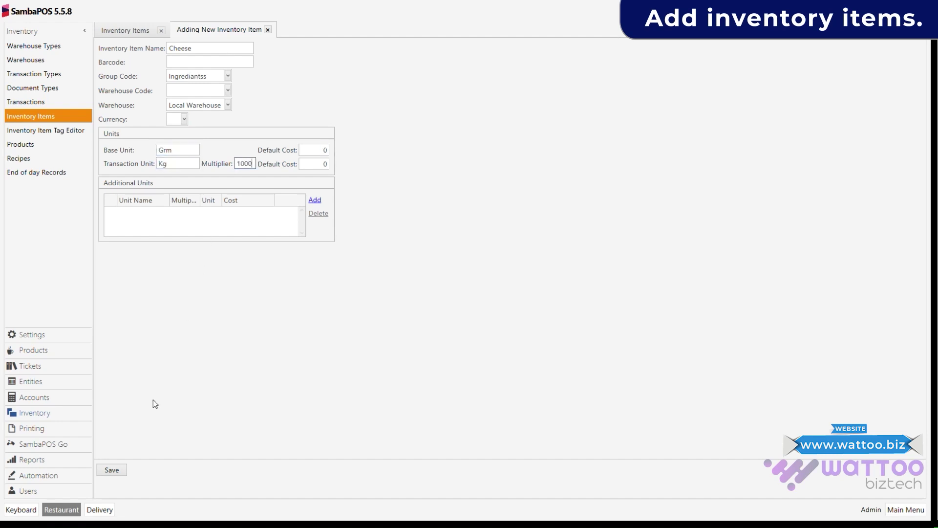
left_click(111, 470)
Add Chicken in the Meat group, Local Warehouse, with Grm base and Kg transaction units.
left_click(862, 78)
left_click(250, 51)
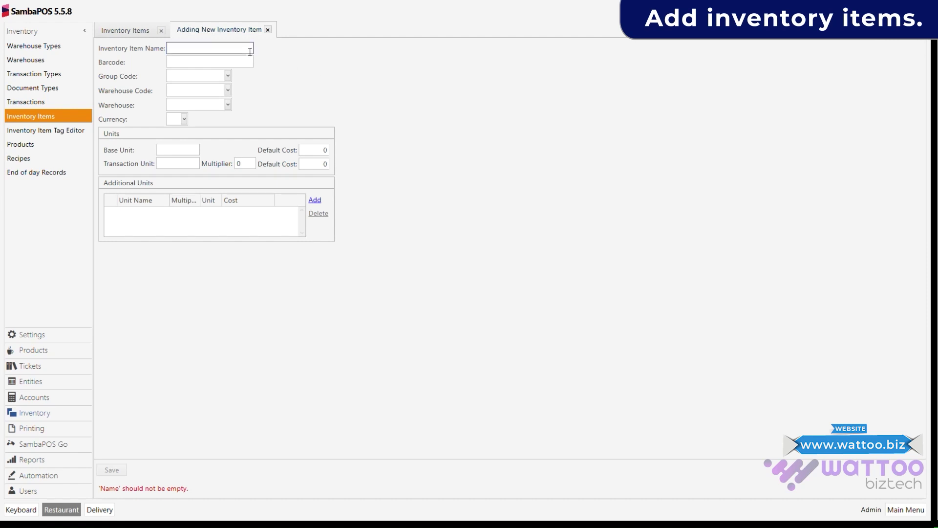
type("Chicken Boneless")
key("Tab")
key("Tab")
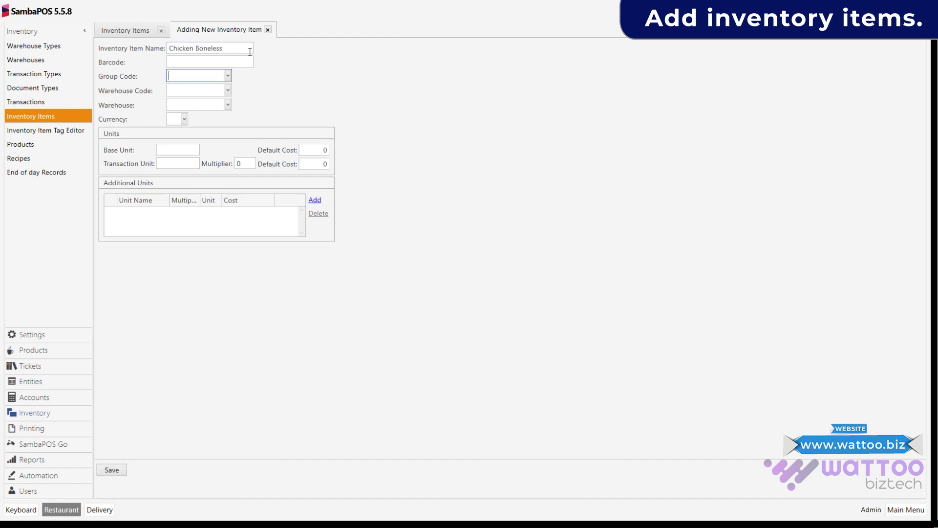
left_click(250, 52)
key("ctrl+BackSpace")
key("Tab")
key("Tab")
type("Meat")
key("Tab")
key("Tab")
key("Down")
key("Tab")
type("Grm")
key("Tab")
key("shift+Tab")
type("Kg")
key("Tab")
type("1")
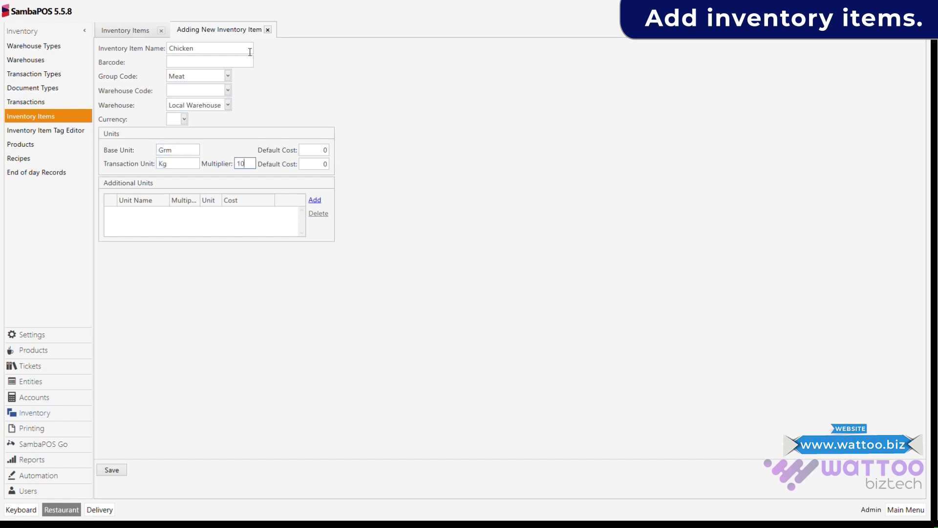
left_click(101, 470)
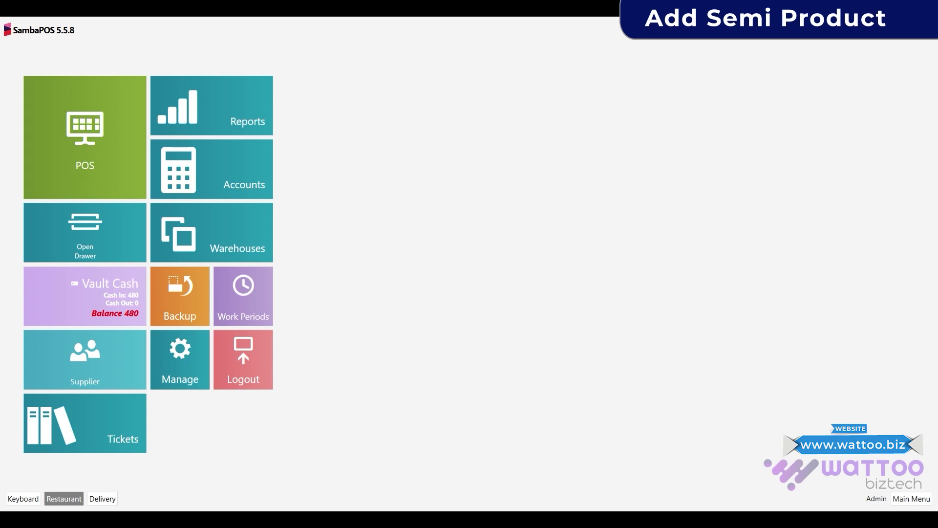
Start a new product named Dough 500 Grm Large Pizza in group Ingrediants.
left_click(177, 366)
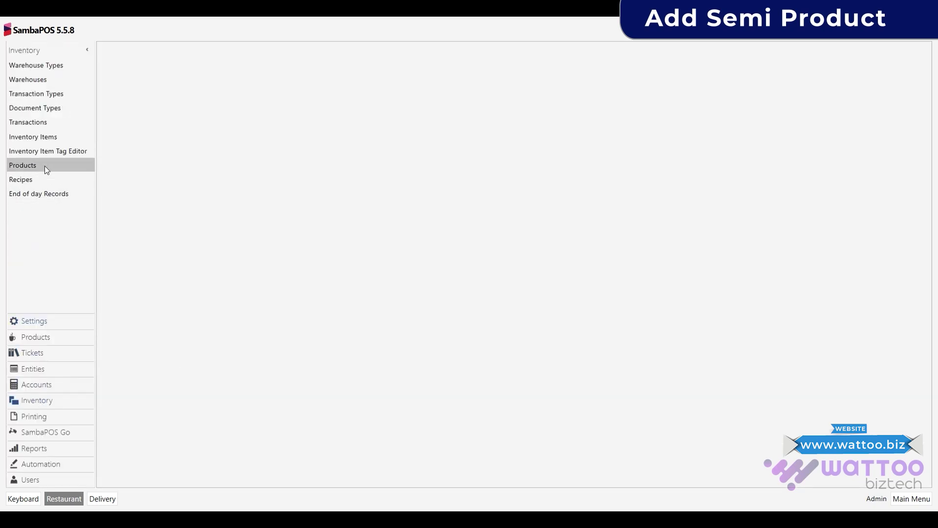
left_click(47, 165)
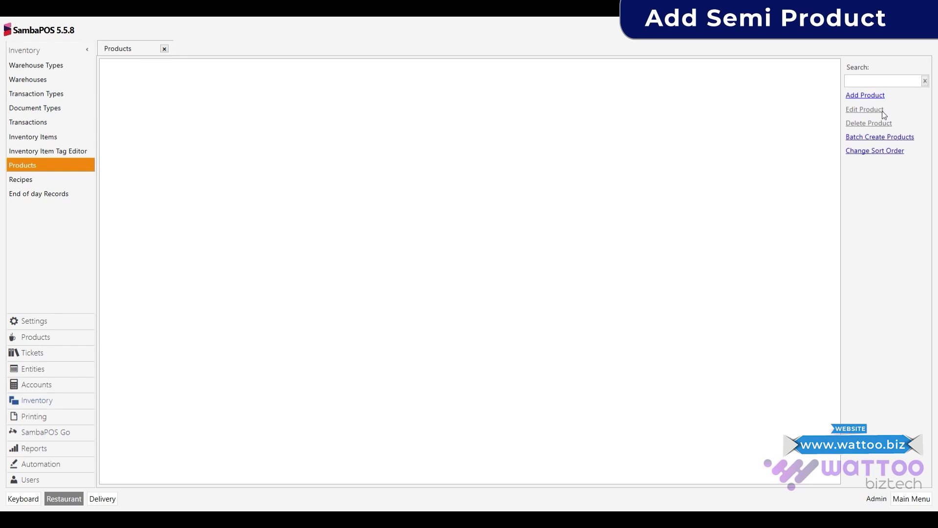
left_click(866, 96)
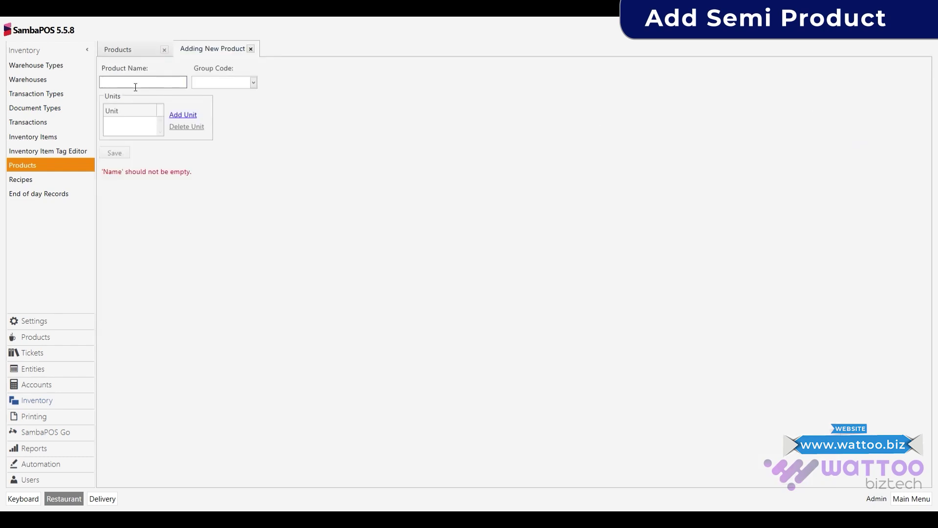
type("Dough 500 Grm Larg")
type("e Pizza")
key("Tab")
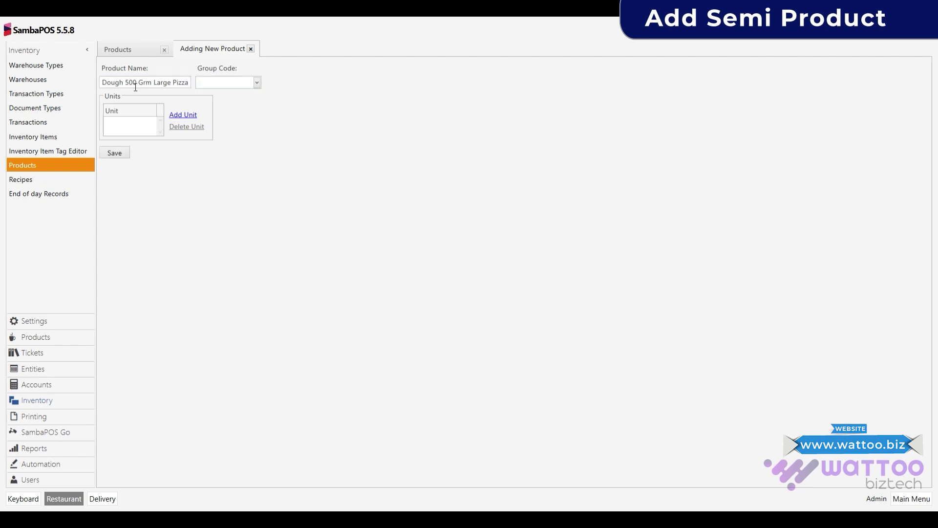
left_click(214, 84)
type("Ingrediants")
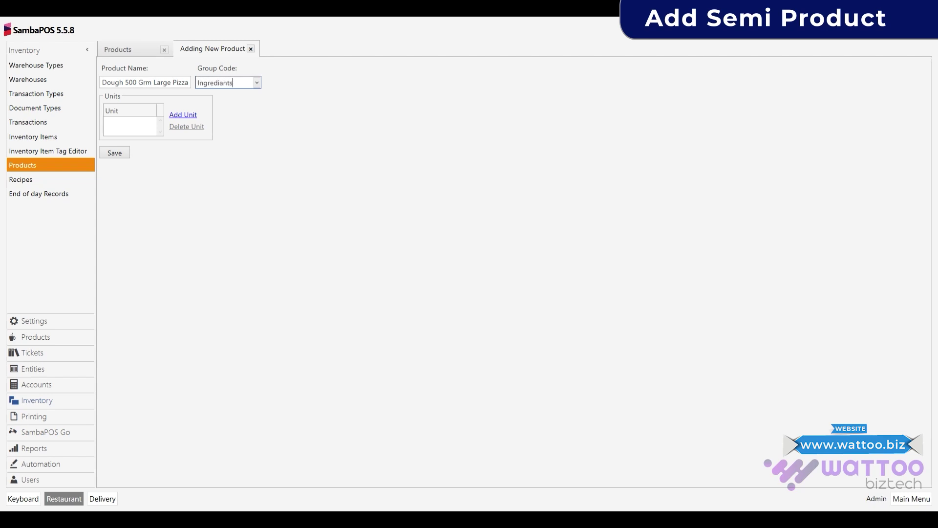
Give the product a unit named Pc and save it.
left_click(185, 116)
left_click(123, 127)
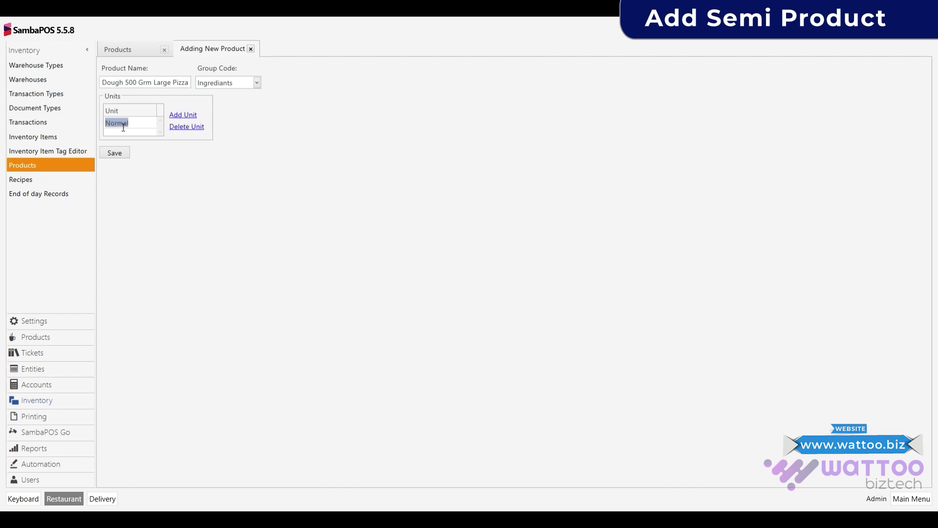
type("Pc")
left_click(117, 151)
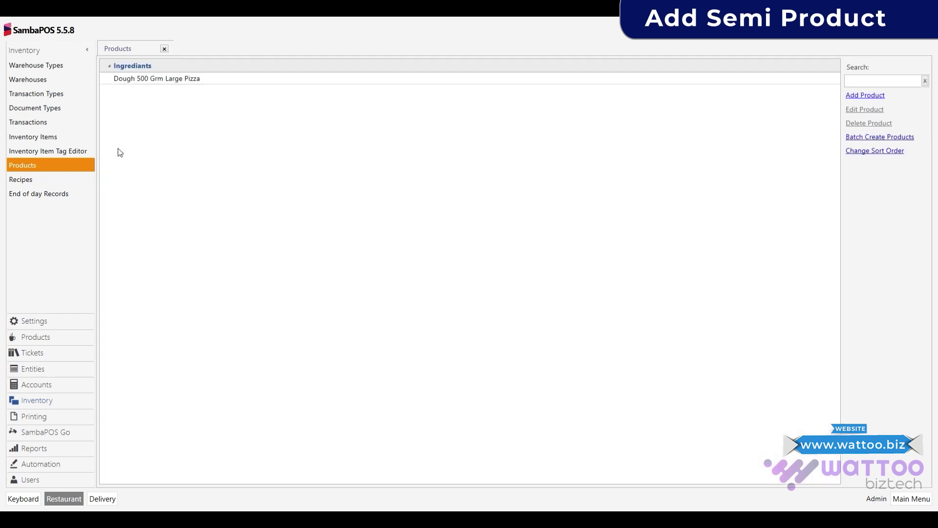
left_click(164, 49)
Create recipe Dough Large Pizza 500 Grm Recipe in group Ingrediants Recipe, product Dough.
left_click(39, 179)
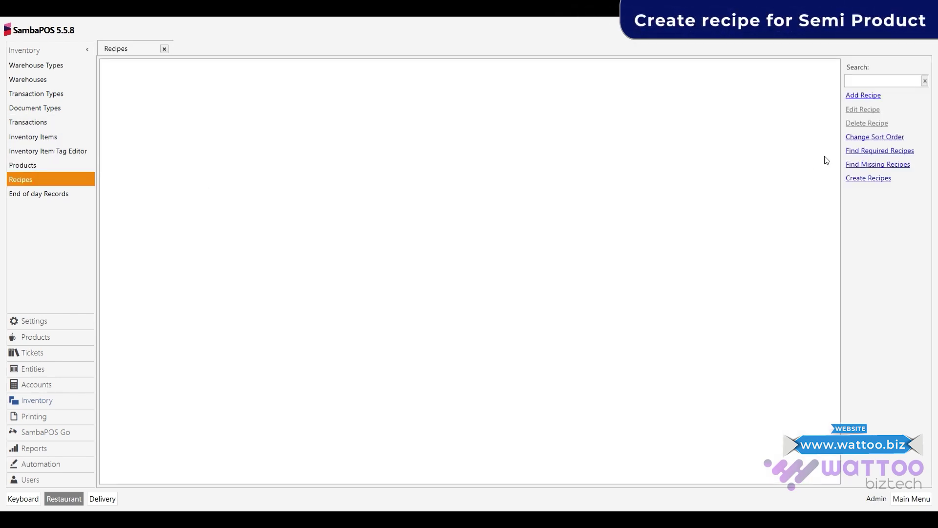
left_click(868, 99)
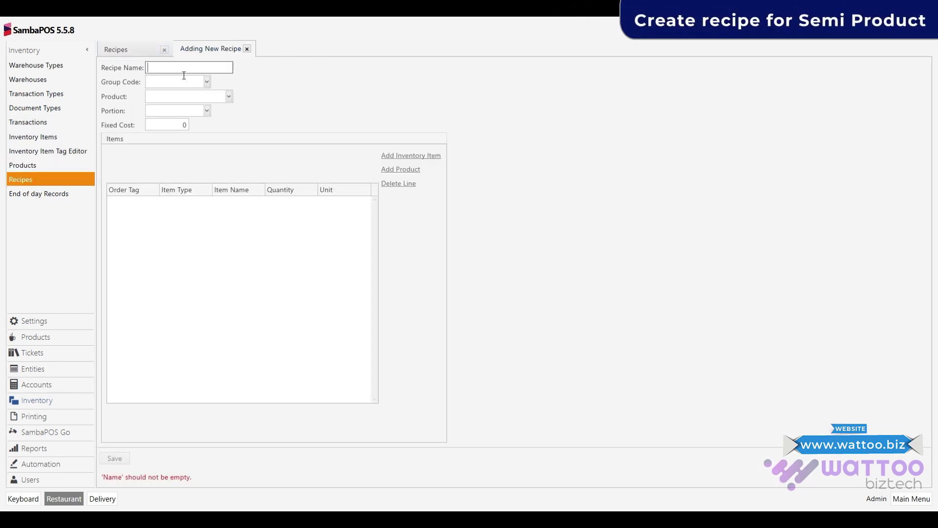
type("Dough Large Pizza 500 Grm RT")
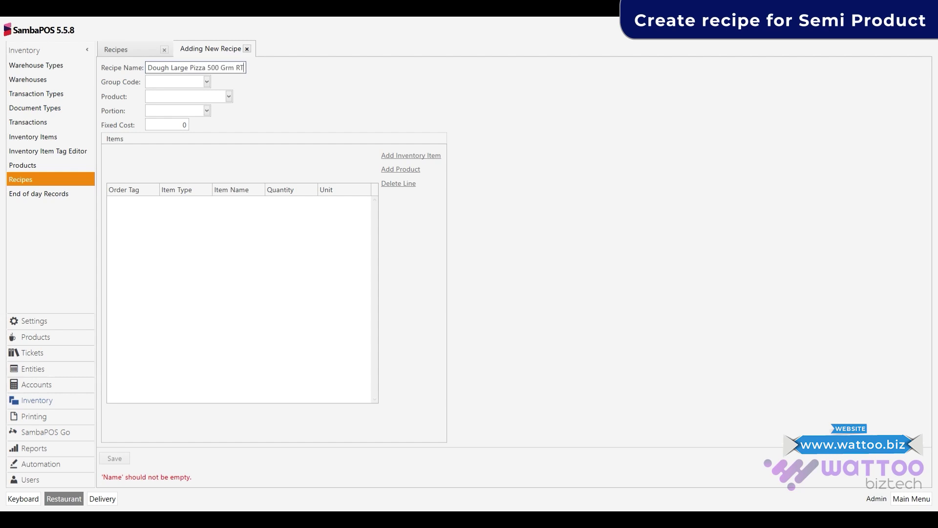
key("BackSpace")
key("BackSpace")
type("Recipe")
left_click(184, 77)
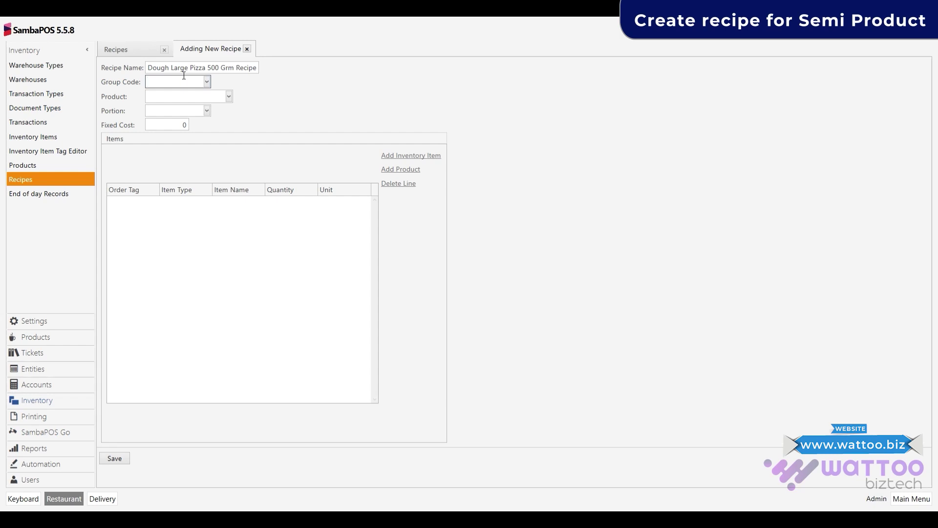
type("Ingrediants Recipe")
key("Tab")
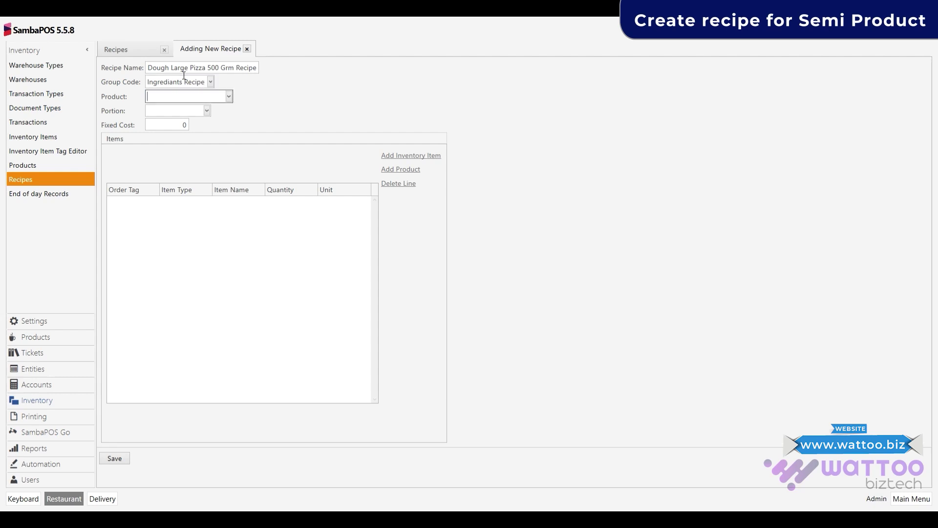
type("Dough 500 Grm Large Pizza")
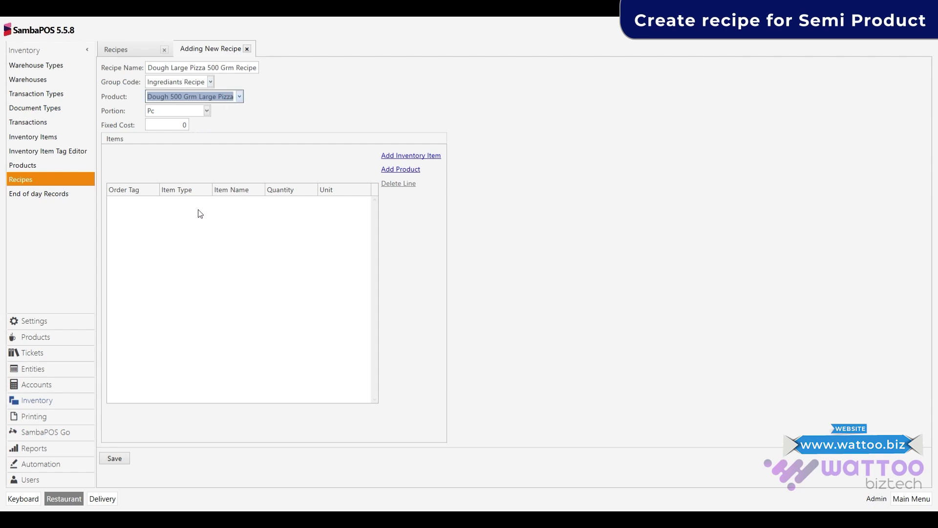
Add Flour, Salt and Dry Yoast ingredient lines to the recipe, removing stray product lines.
left_click(410, 156)
left_click(261, 202)
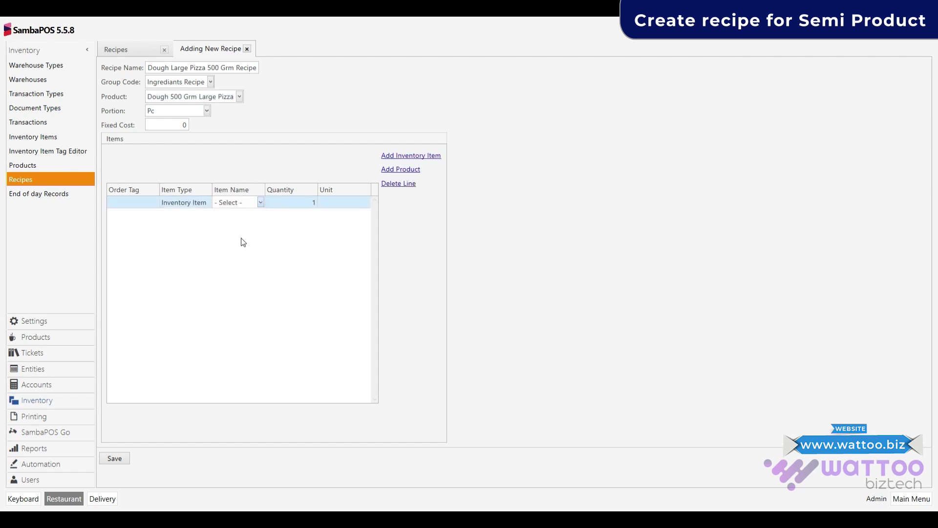
left_click(236, 252)
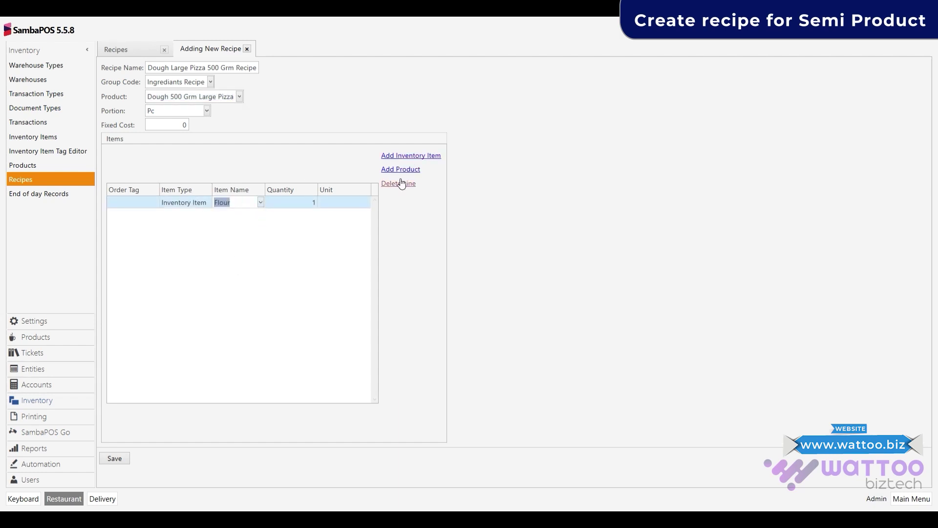
left_click(414, 156)
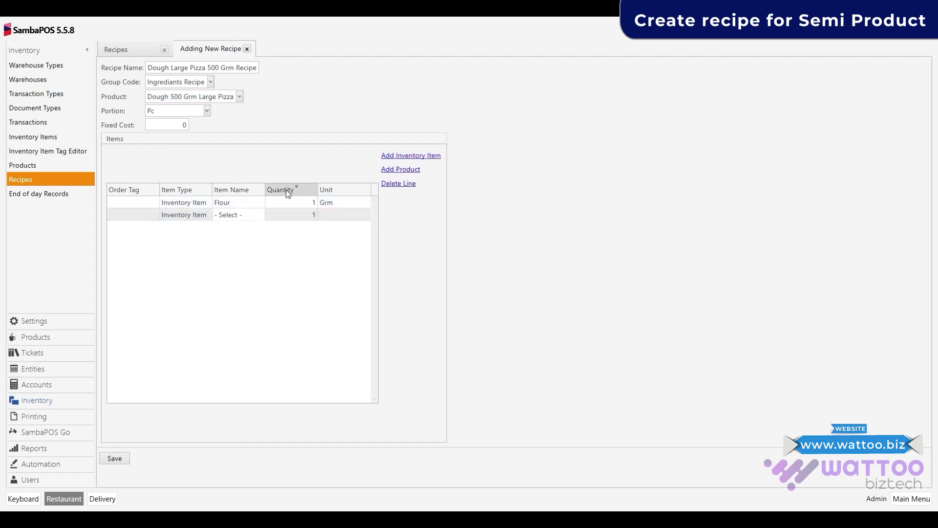
left_click(260, 216)
left_click(260, 215)
left_click(258, 277)
left_click(401, 169)
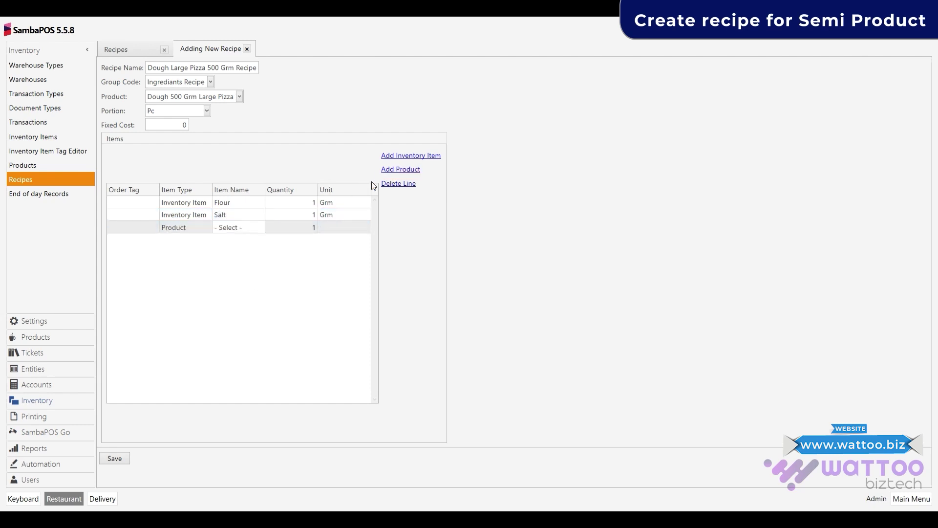
left_click(260, 232)
left_click(398, 183)
left_click(400, 169)
left_click(398, 183)
left_click(410, 156)
left_click(254, 227)
key("Down")
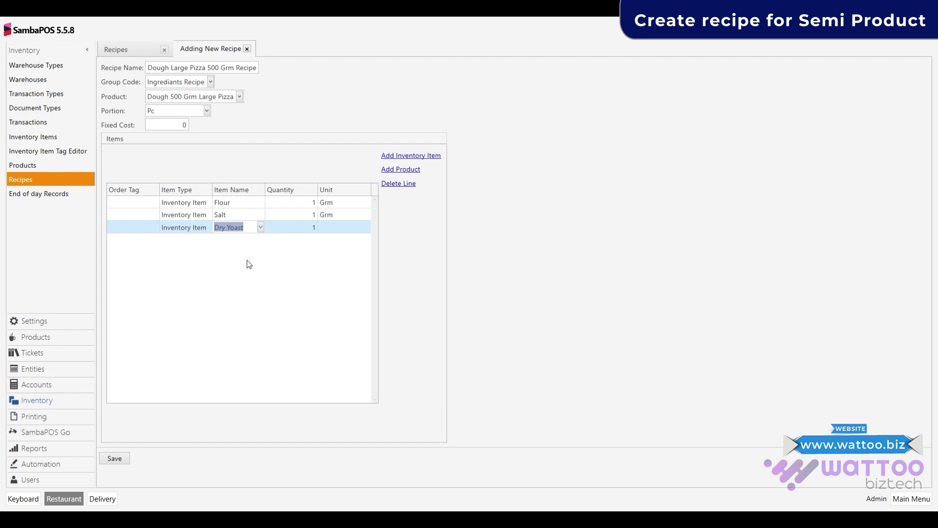
Set quantities Flour 297, Salt 9, Dry Yoast 0.2 Grm and save the recipe.
left_click(309, 204)
double_click(308, 207)
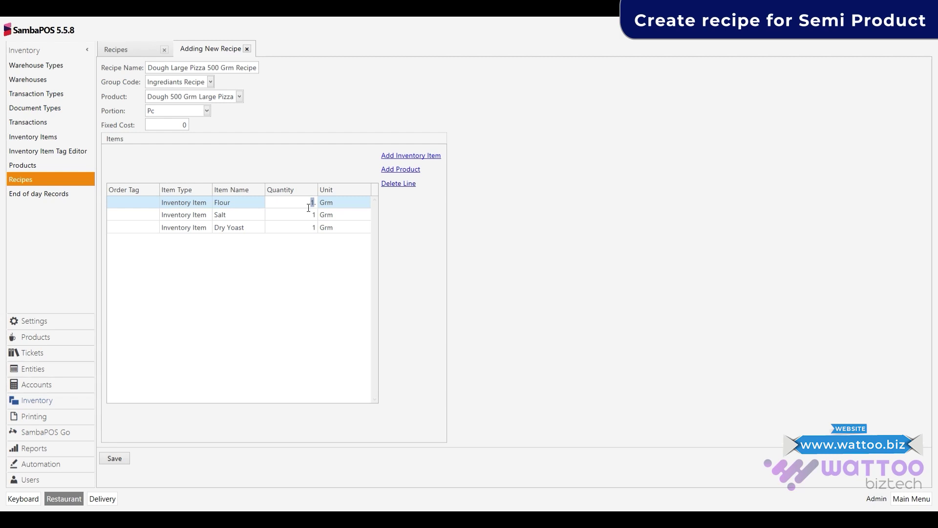
type("297")
key("Return")
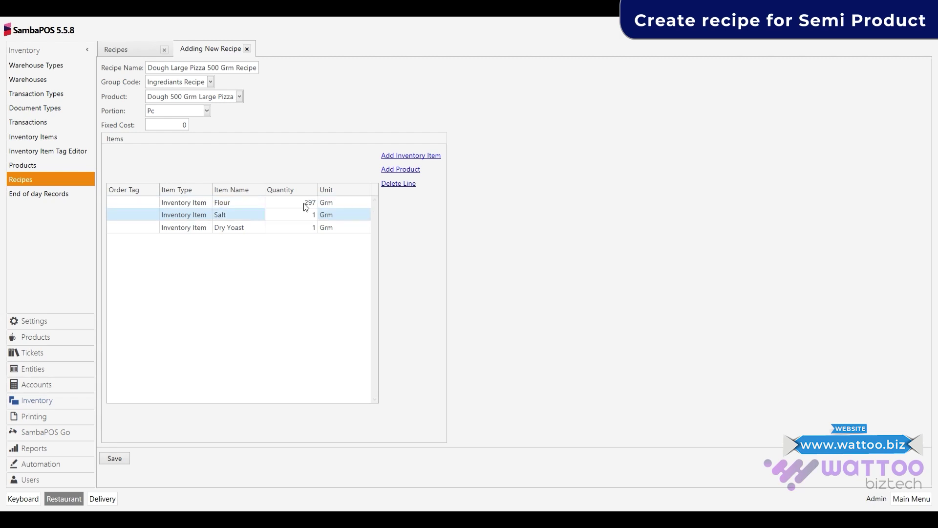
type("9")
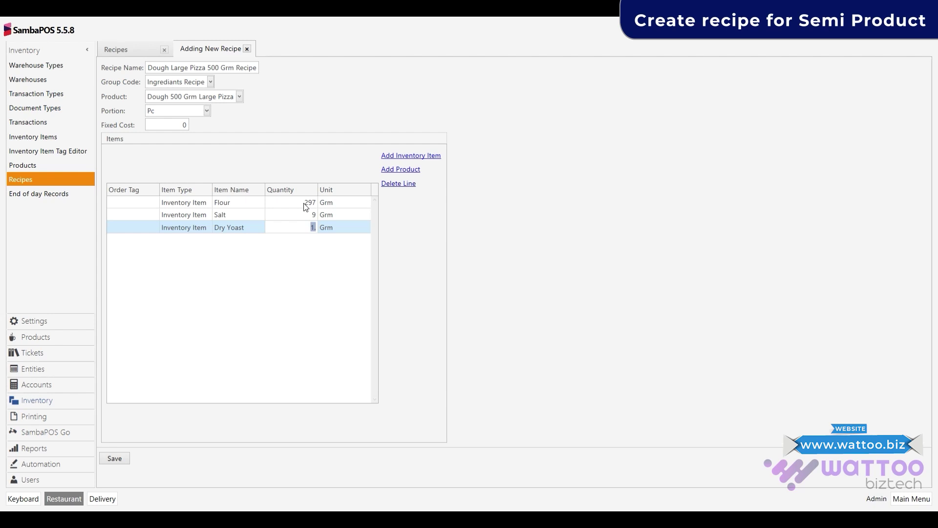
type("0.2")
left_click(117, 458)
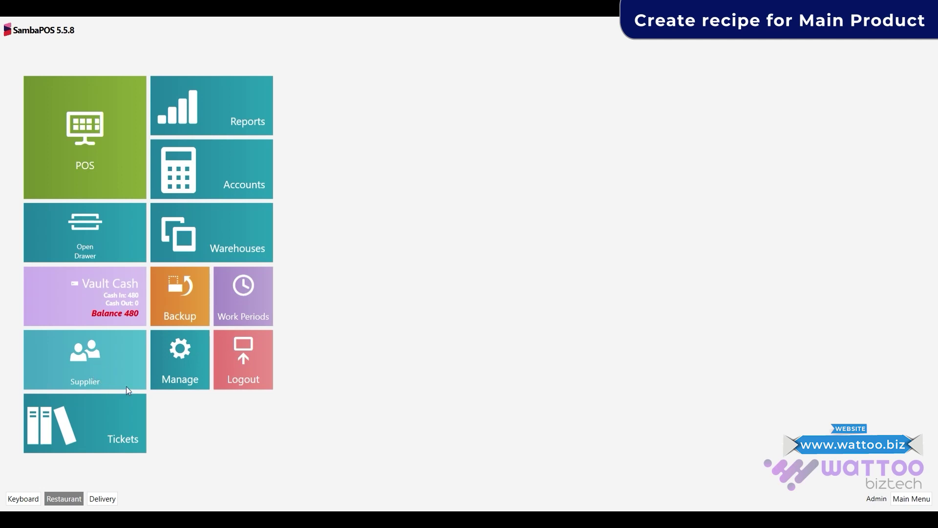
left_click(186, 357)
Add a new recipe named 'Pizza Large Recipe'.
left_click(36, 179)
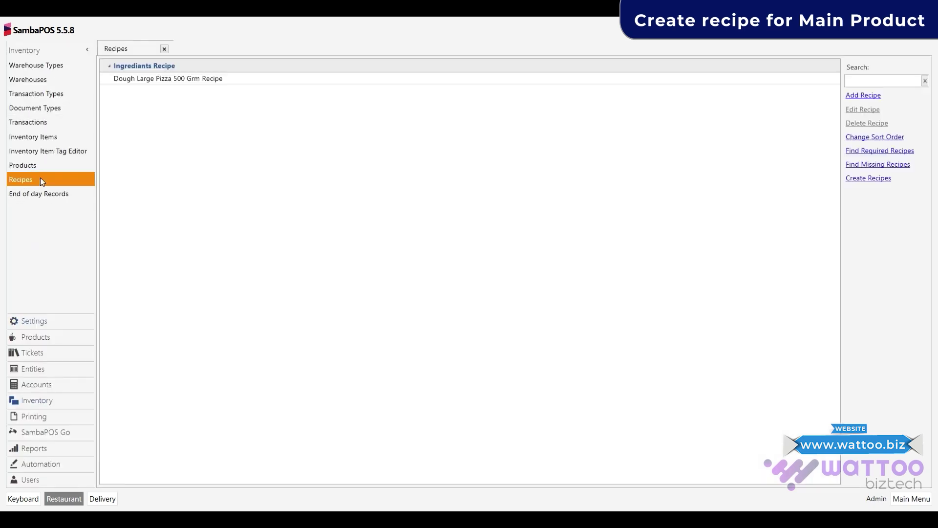
left_click(862, 96)
left_click(196, 72)
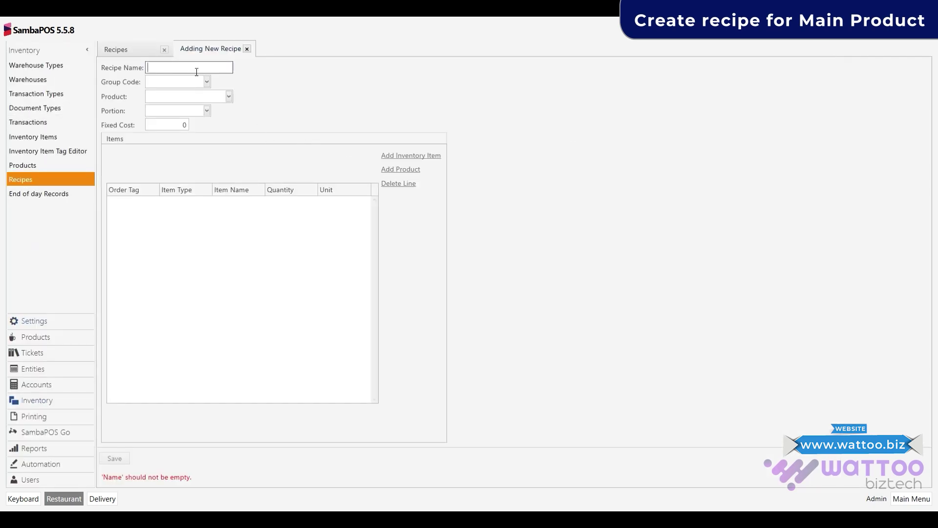
type("Pizza Large Recipe")
Set the recipe's group to Pizza Recipe, product Chicken Fajita Pizza, portion Large.
key("Tab")
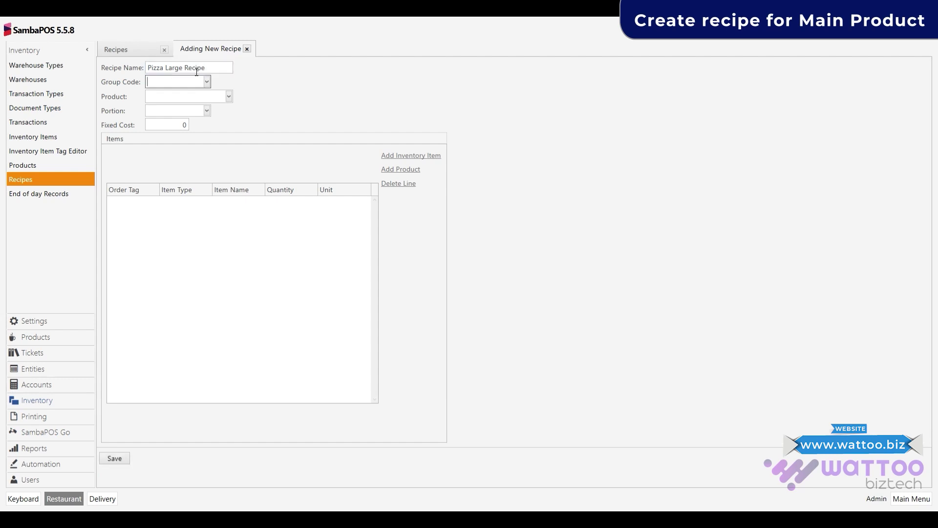
type("Pizza Recipe")
key("Tab")
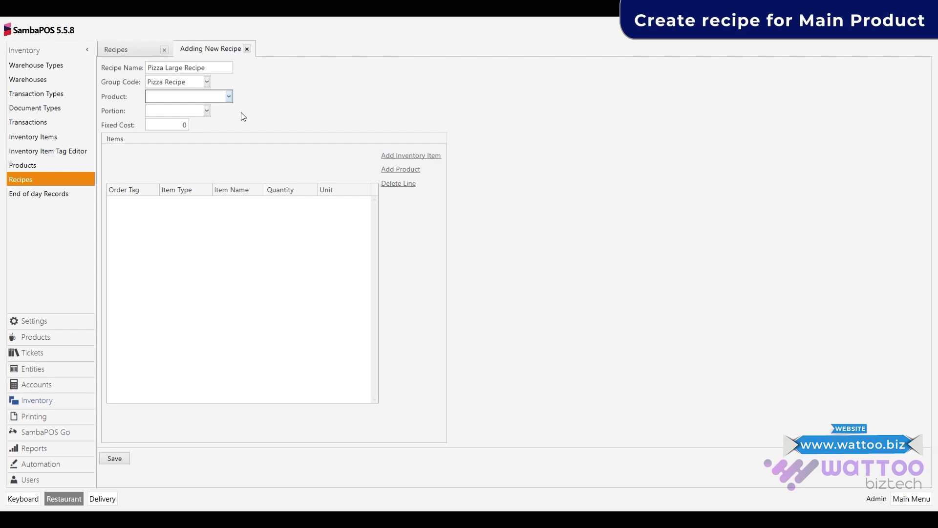
type("Chicken Fajita Pizza")
key("Tab")
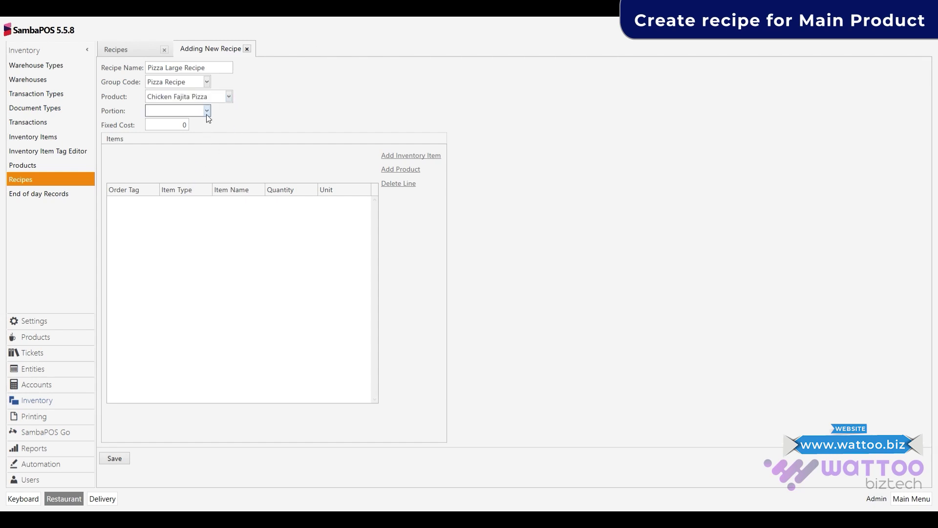
type("Large")
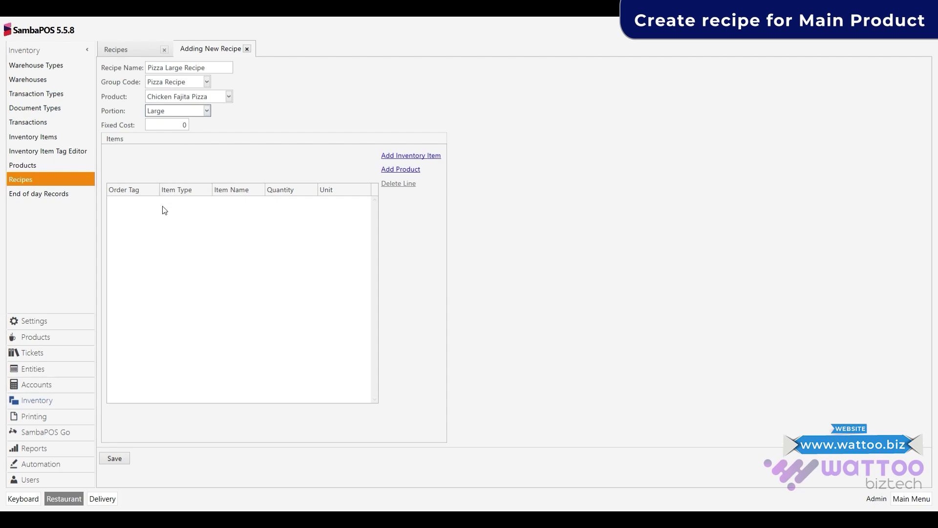
Add a Dough product line to the recipe.
left_click(411, 157)
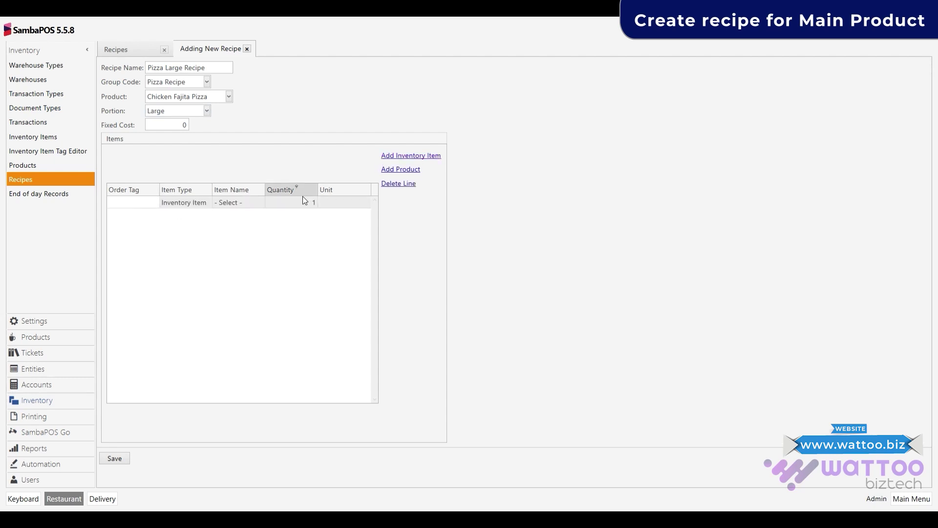
left_click(403, 184)
left_click(408, 169)
left_click(213, 202)
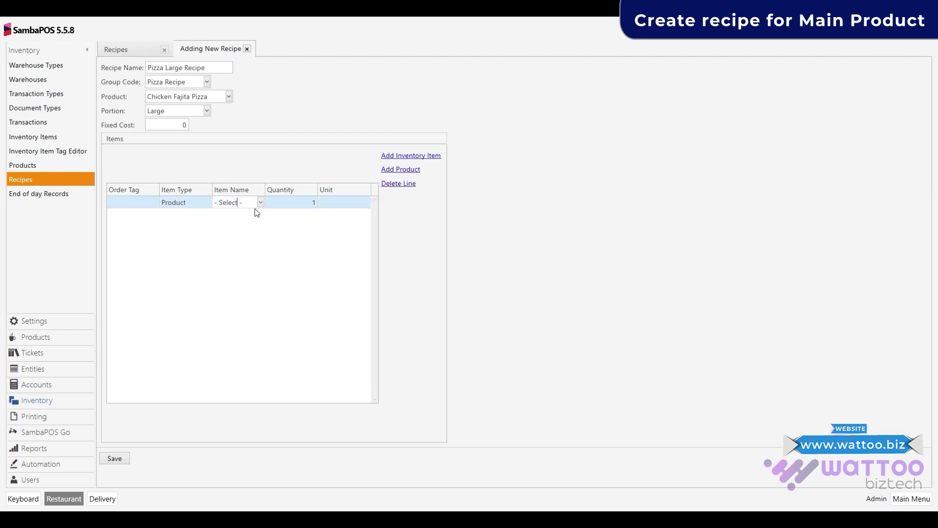
type("d")
left_click(305, 205)
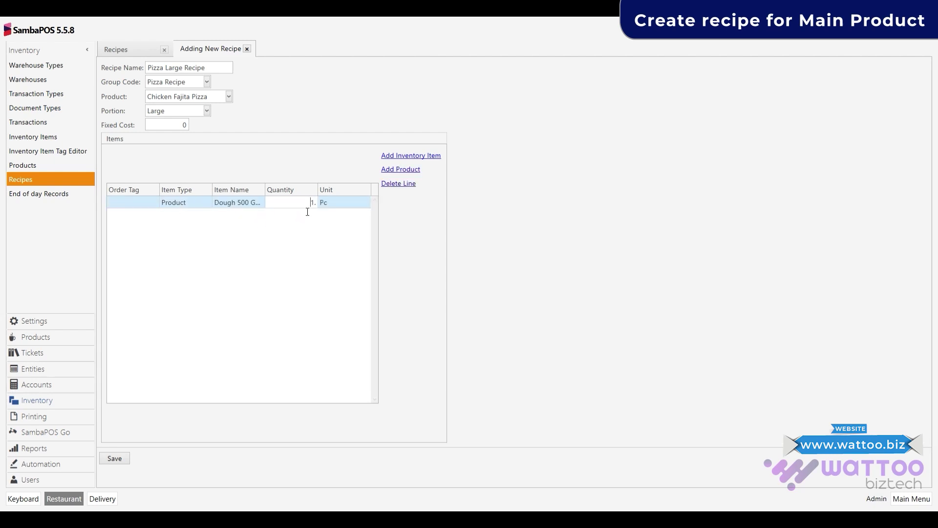
Add Pizza Sauces 50 Grm and Tomato Ketchup 100 Grm as ingredients.
left_click(406, 155)
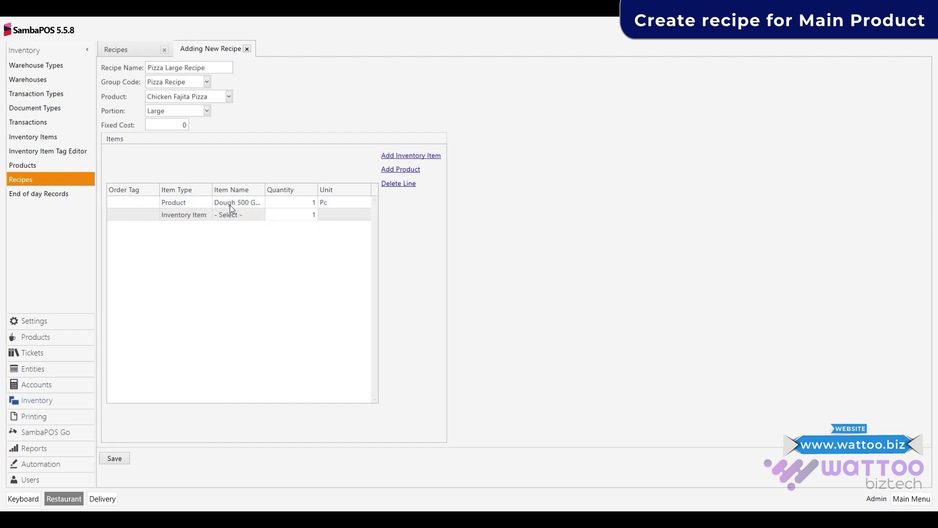
left_click(260, 215)
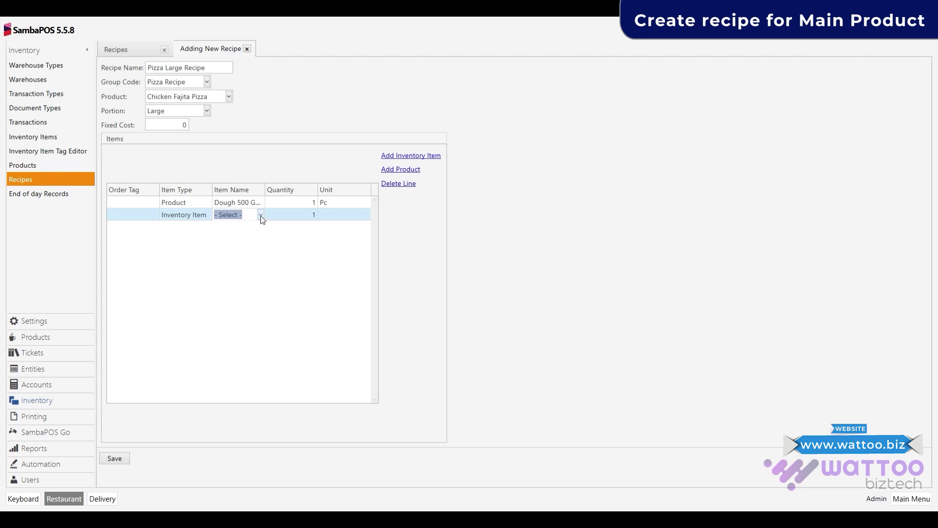
type("p")
left_click(309, 215)
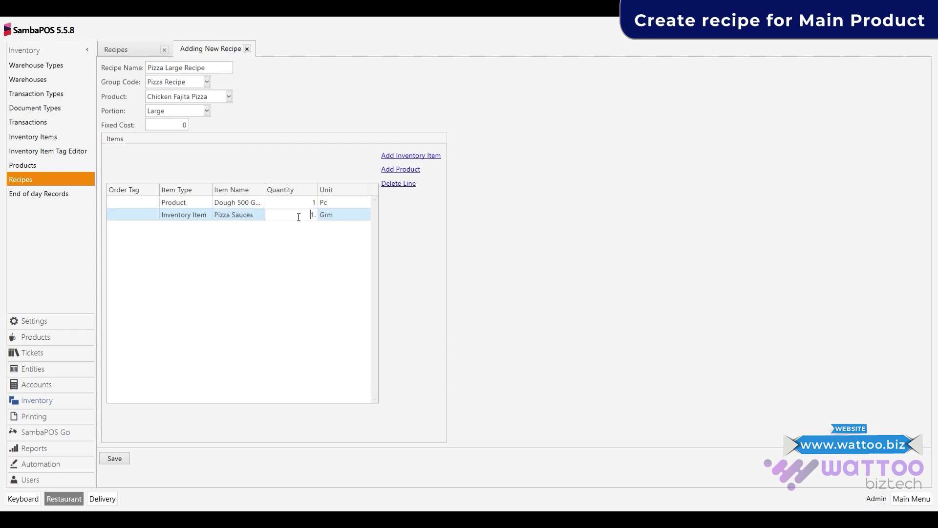
type("50")
left_click(410, 156)
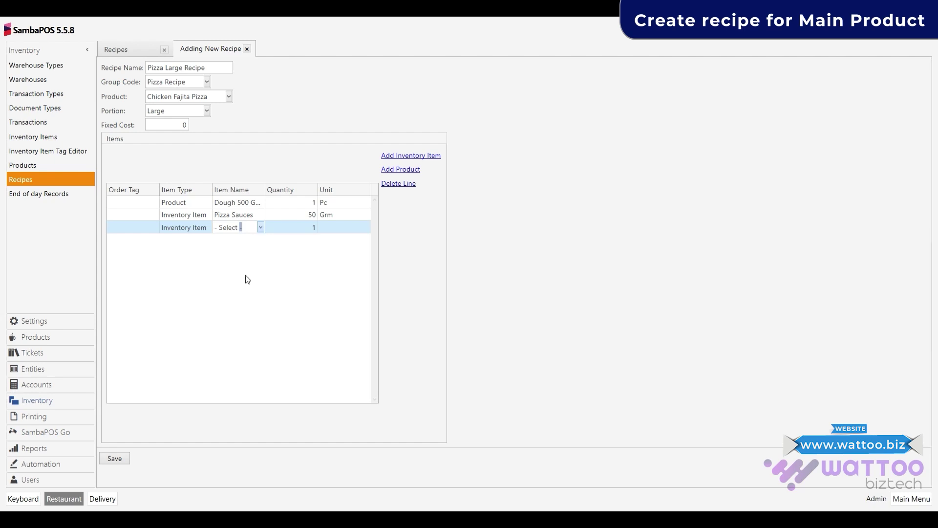
type("to Ketch...")
left_click(315, 231)
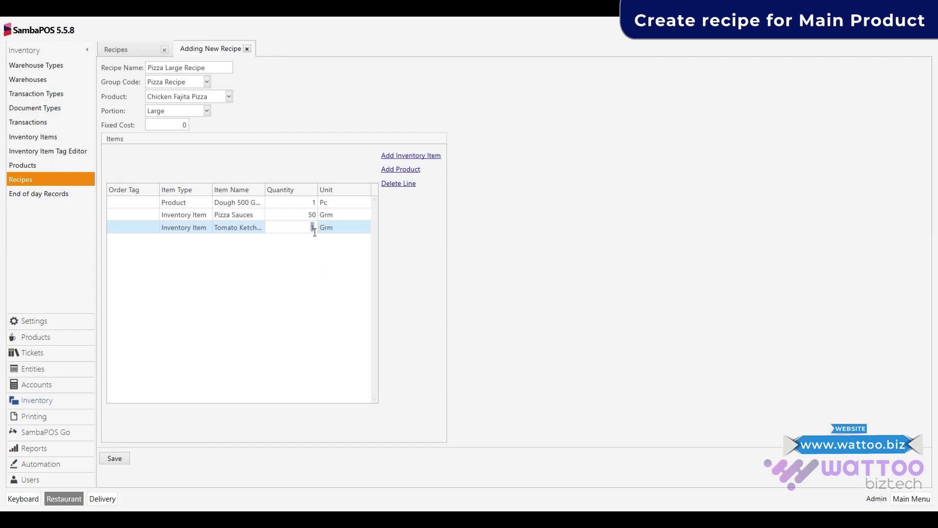
type("100")
left_click(429, 156)
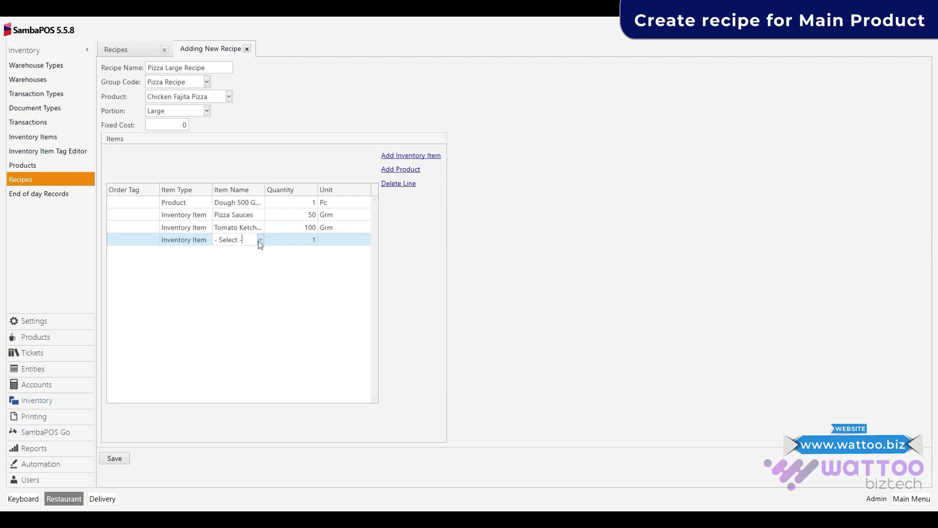
Add Cheese as an ingredient with quantity 100 Grm.
left_click(260, 240)
key("Down")
left_click(312, 242)
left_click(312, 242)
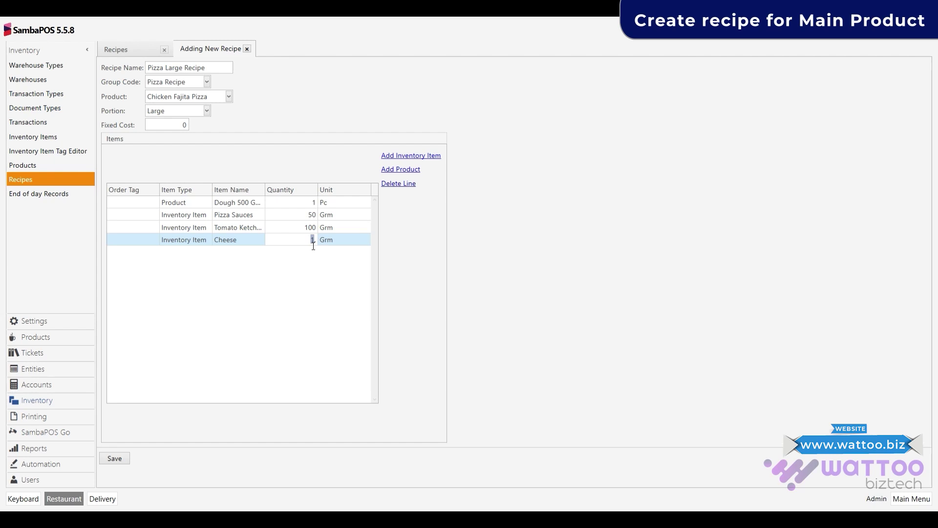
type("100")
Add Chicken at 150 Grm and save the Pizza Large Recipe.
left_click(411, 155)
left_click(247, 251)
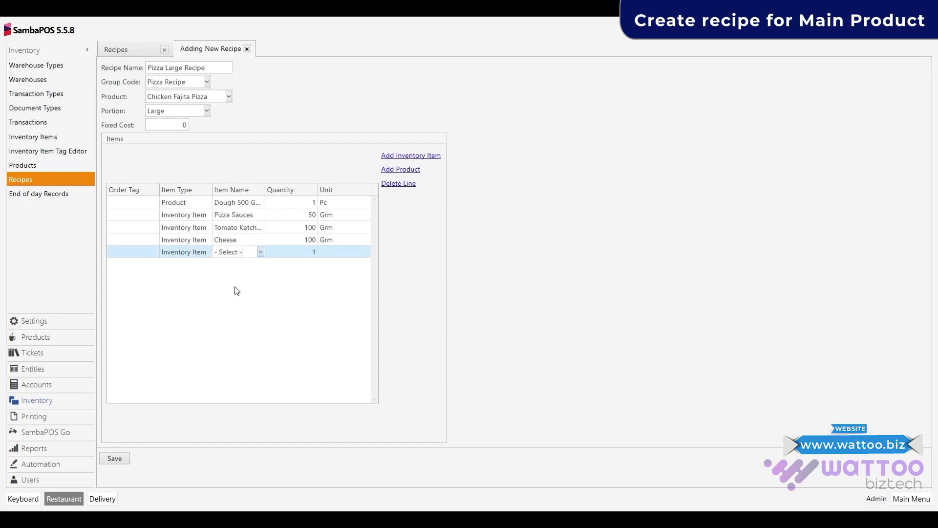
key("Down")
left_click(315, 257)
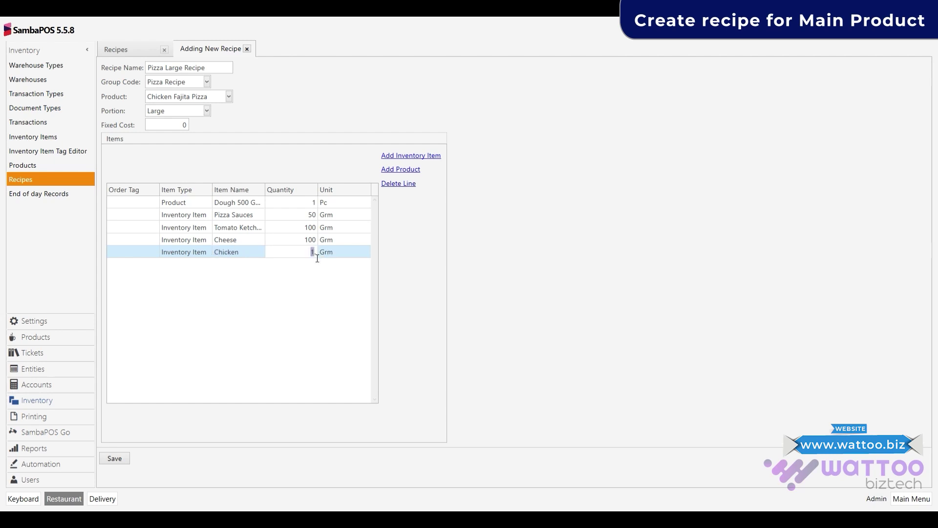
type("150")
key("Return")
left_click(128, 462)
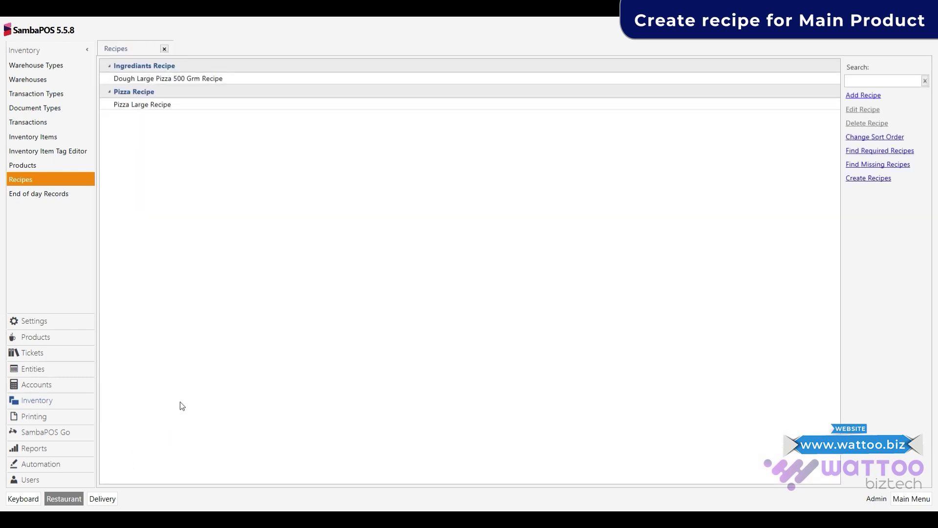
Start a new Local Warehouse purchase document and select its supplier.
left_click(901, 498)
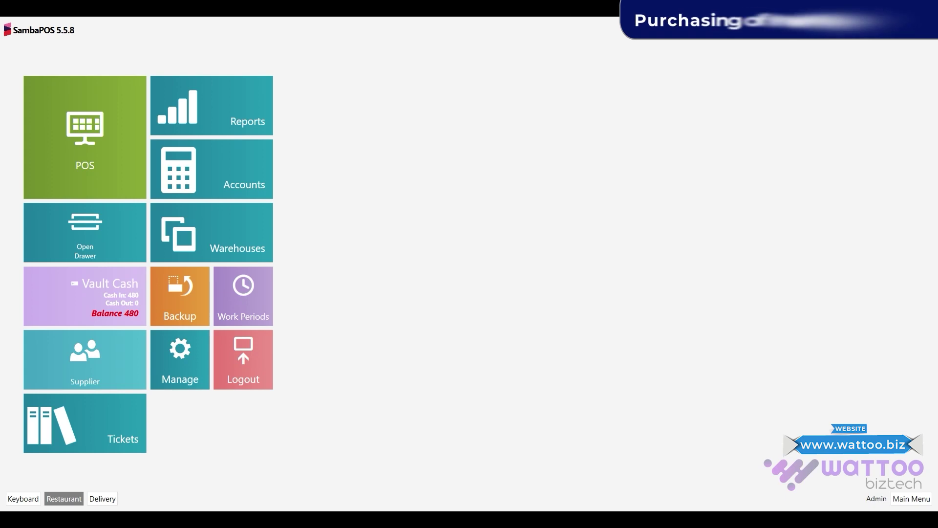
left_click(246, 237)
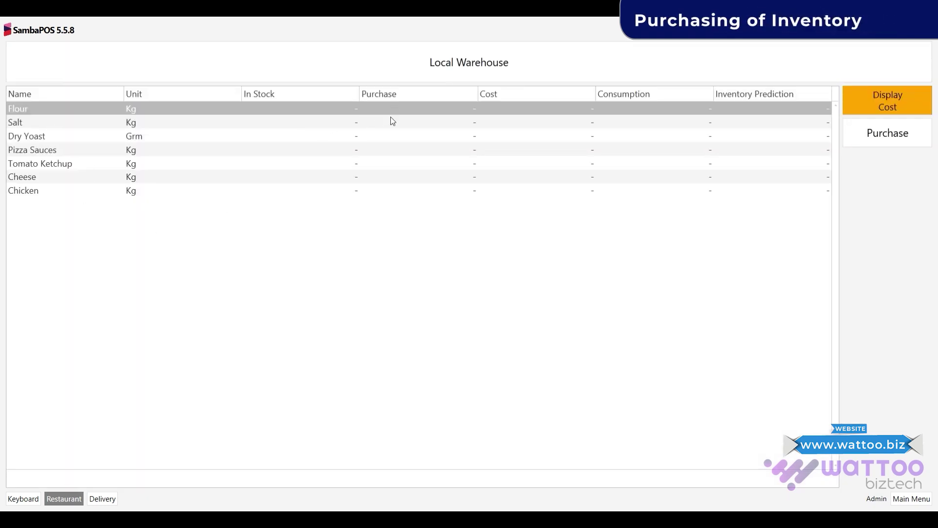
left_click(869, 136)
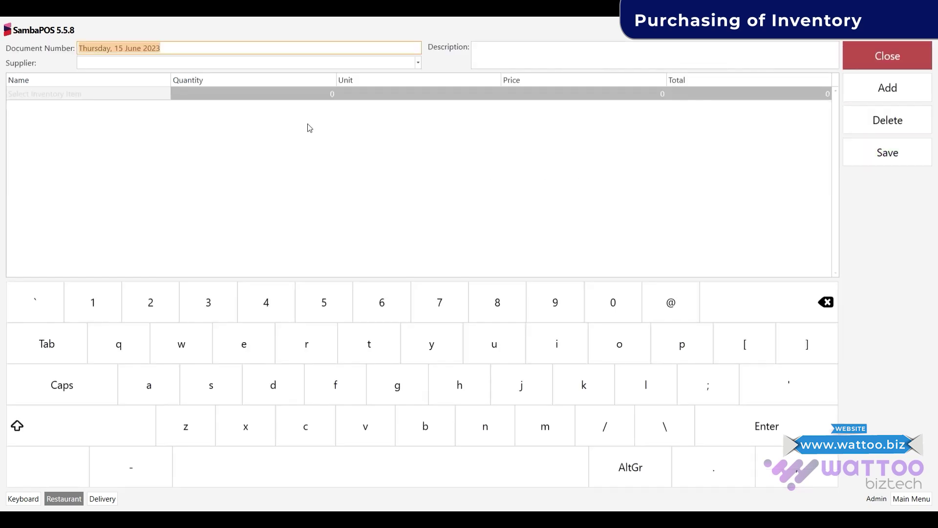
left_click(249, 50)
left_click(413, 63)
left_click(419, 65)
left_click(294, 76)
Enter 'Ingrediants Purchasing' as the purchase description.
left_click(503, 47)
type("Ingrediants Purchs")
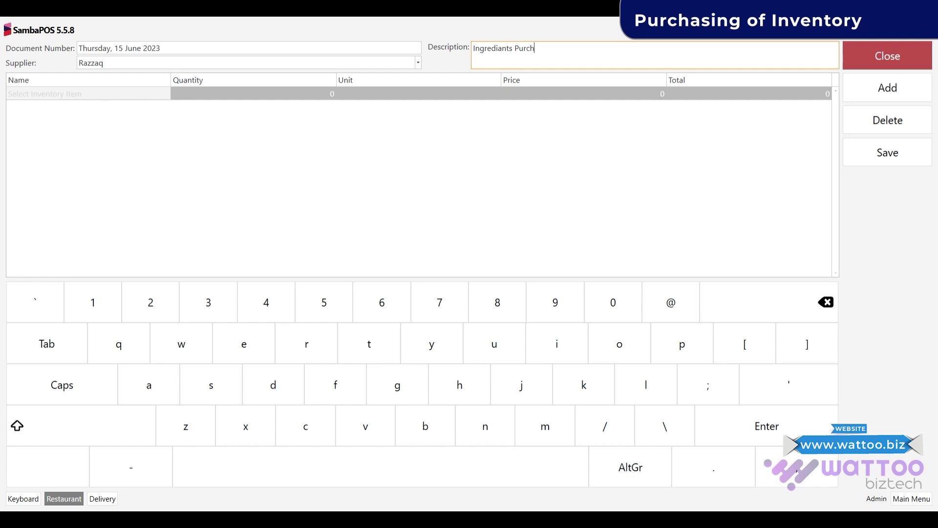
key("BackSpace")
type("asing")
key("Tab")
Add a Flour line with quantity 1 and price 100.
left_click(163, 96)
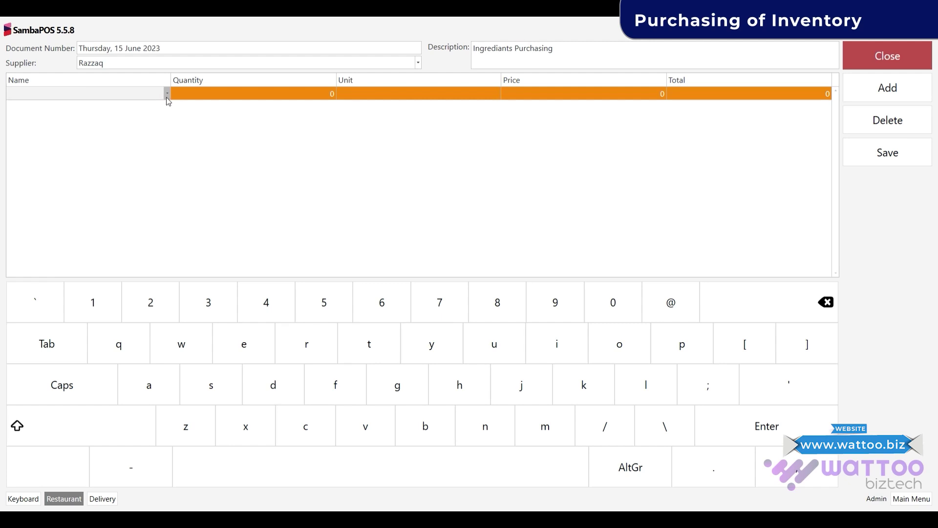
left_click(93, 144)
left_click(302, 95)
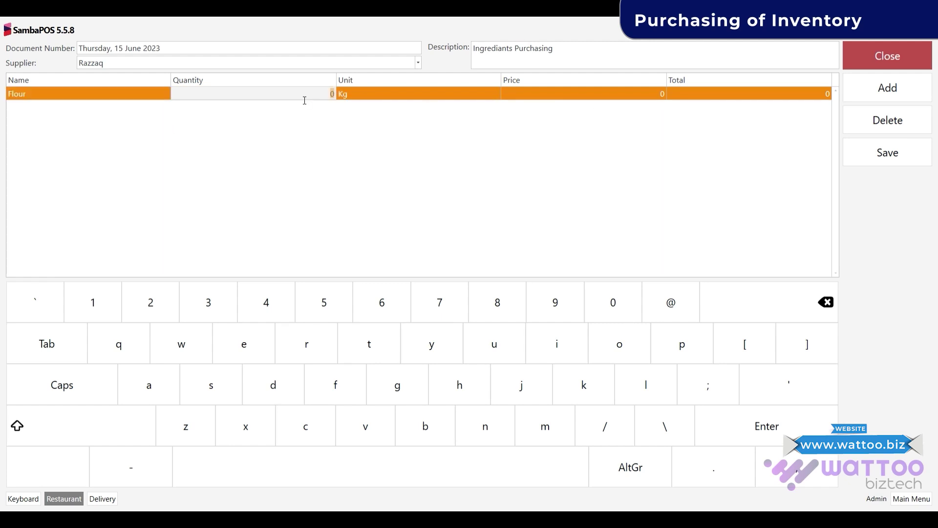
type("1")
key("Tab")
left_click(533, 97)
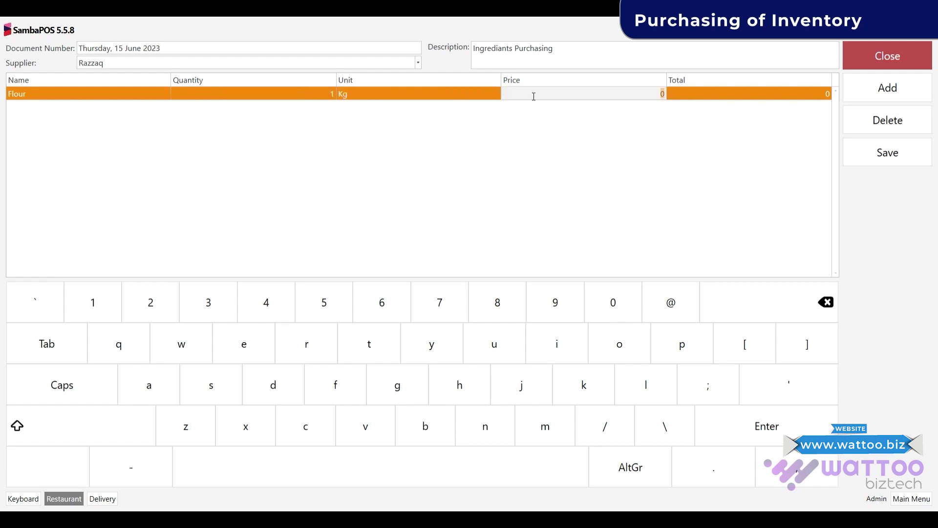
type("100")
key("Tab")
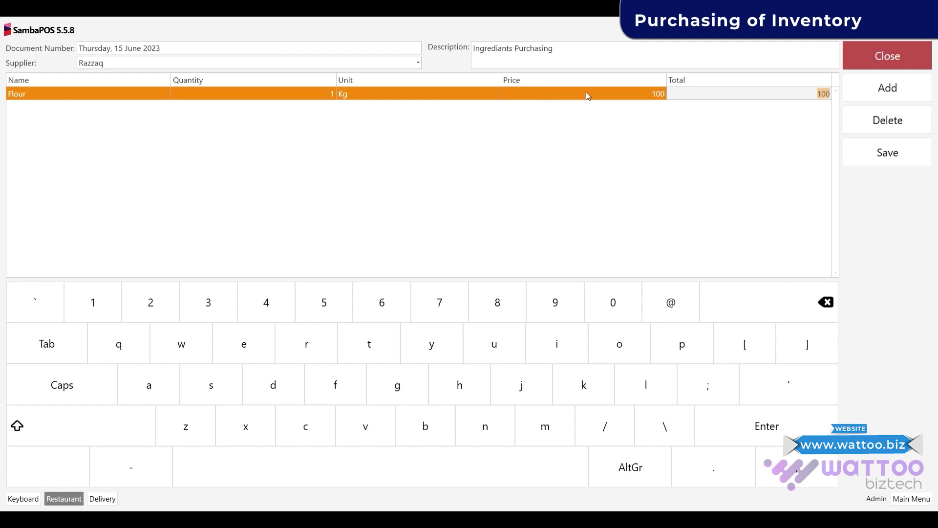
Add a Salt line with quantity 1 and price 20.
left_click(861, 100)
left_click(168, 107)
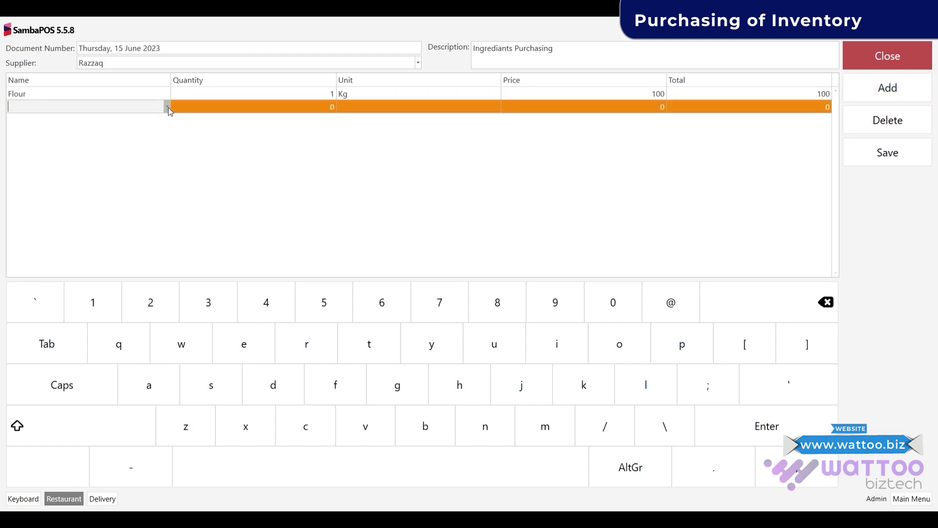
type("Salt")
left_click(334, 107)
type("1")
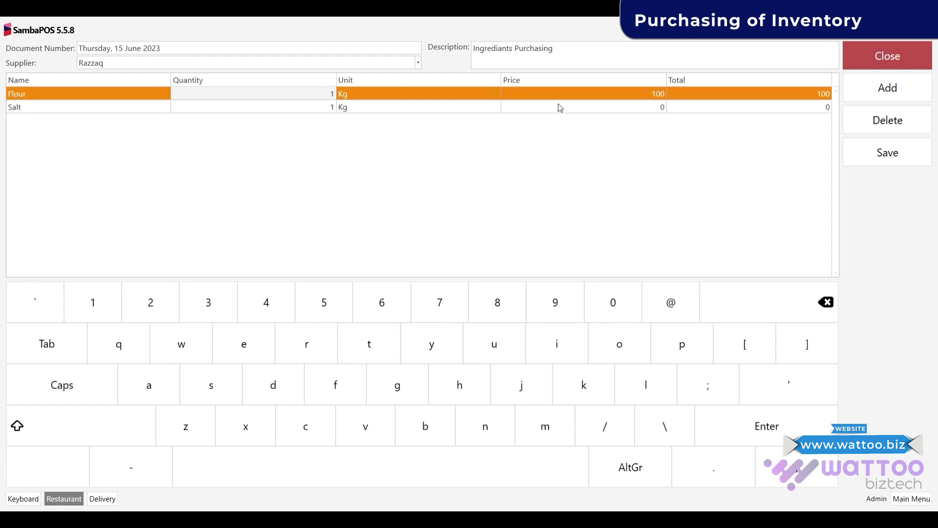
left_click(587, 108)
type("20")
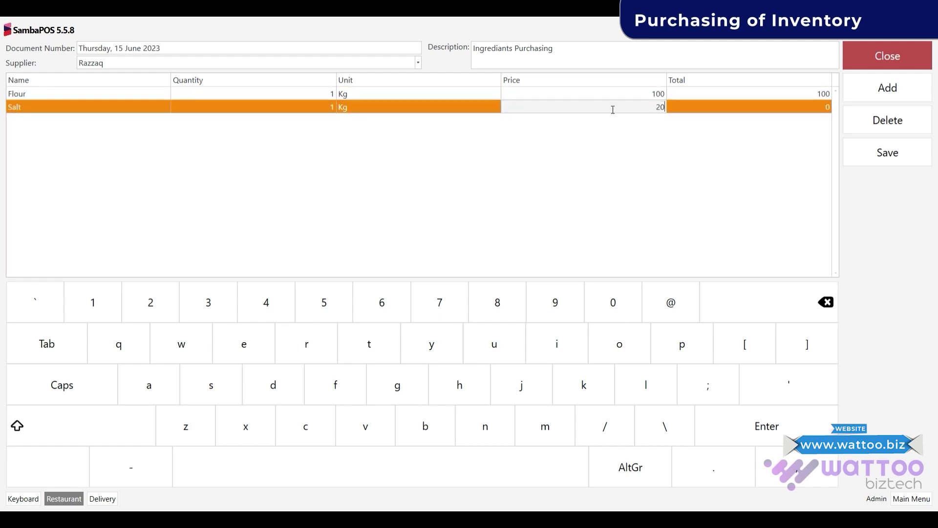
Add a Dry Yoast line with quantity 50 and price 5.
left_click(868, 102)
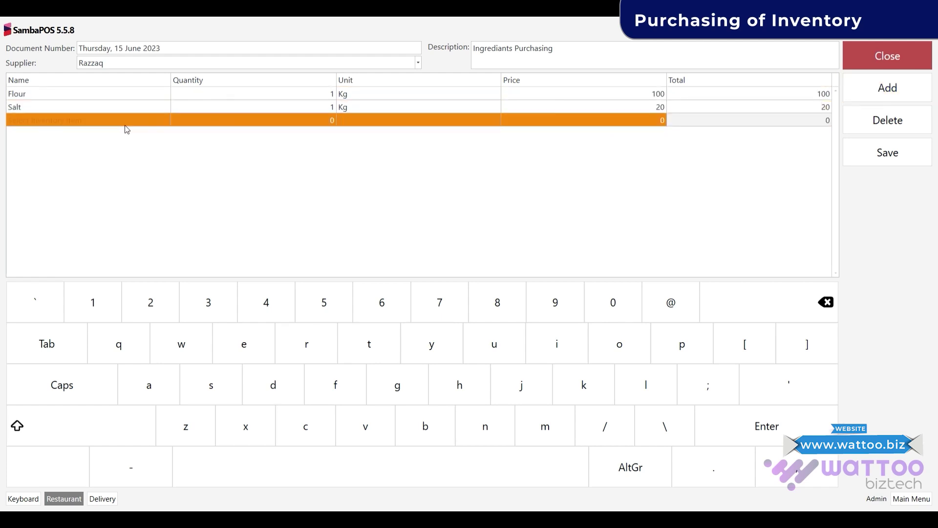
left_click(162, 120)
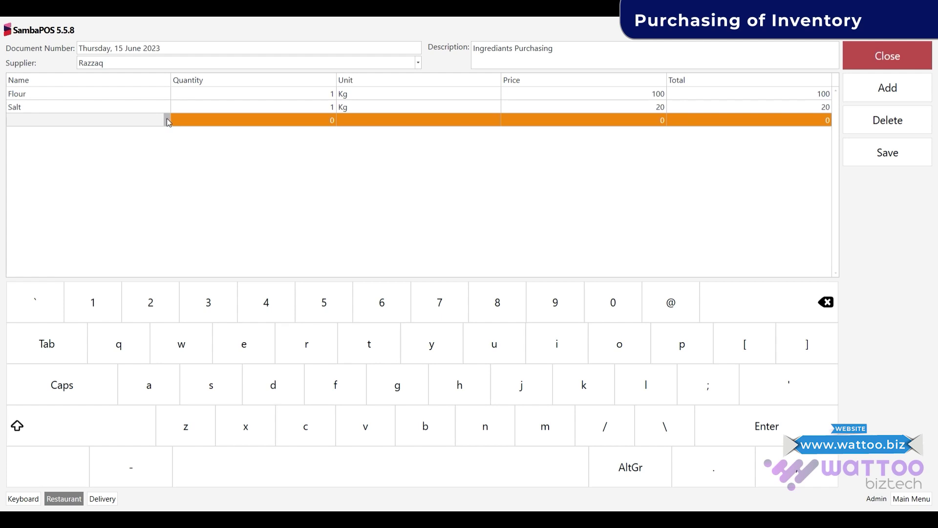
key("Down")
left_click(320, 125)
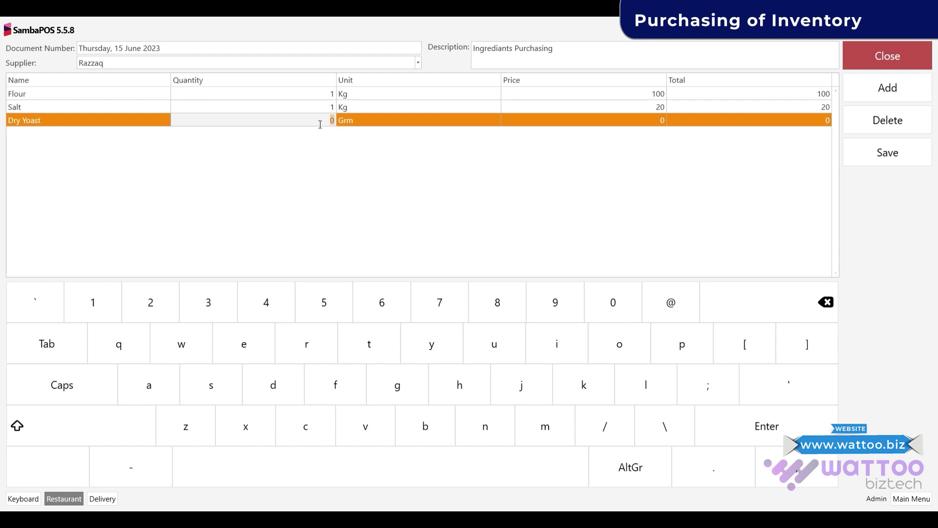
type("50")
key("Tab")
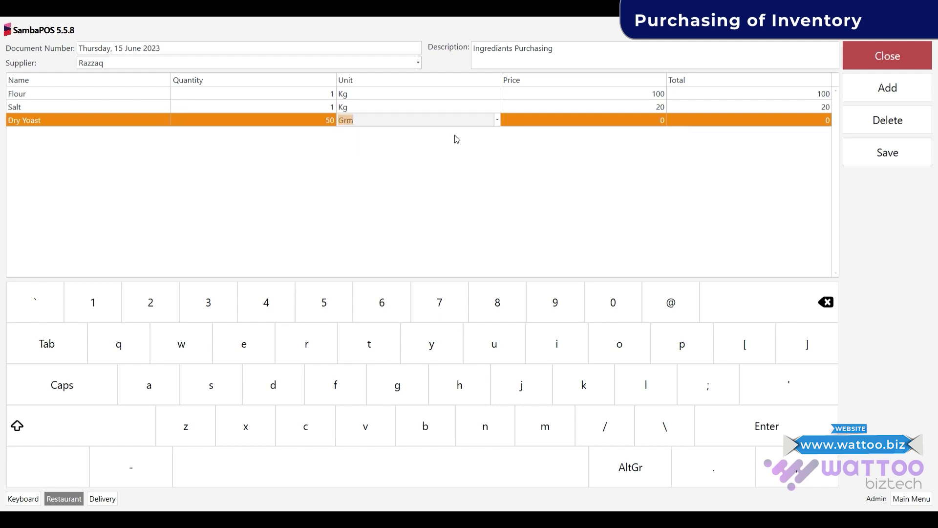
left_click(551, 123)
type("5")
key("Tab")
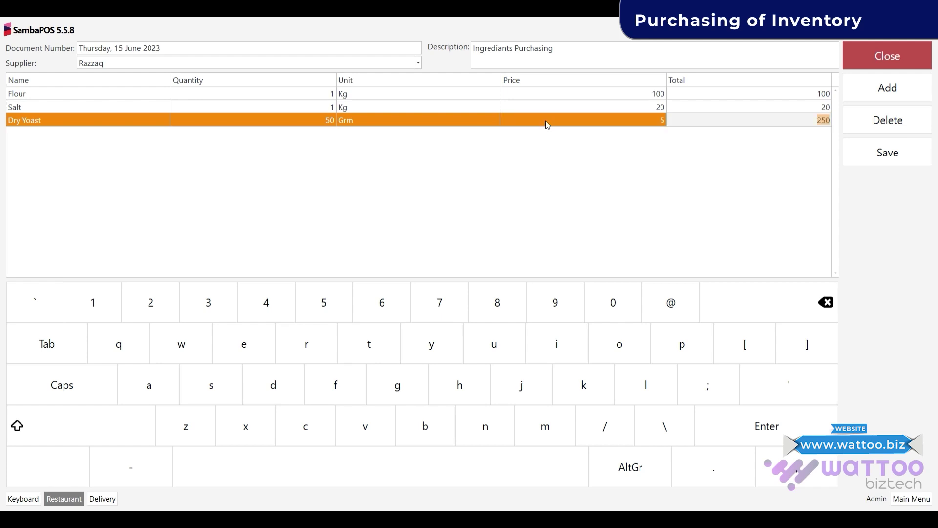
Add a Pizza Sauces line with quantity 1 and price 200.
left_click(862, 83)
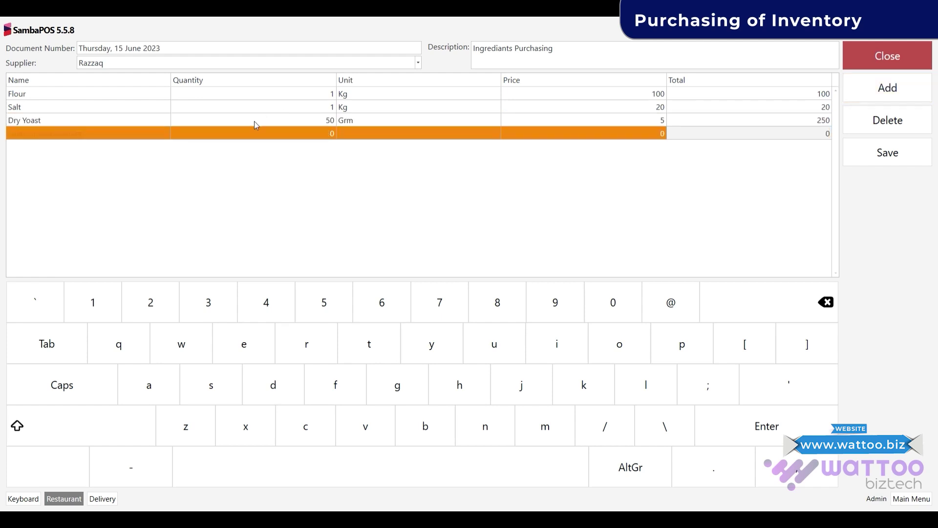
left_click(266, 135)
left_click(150, 138)
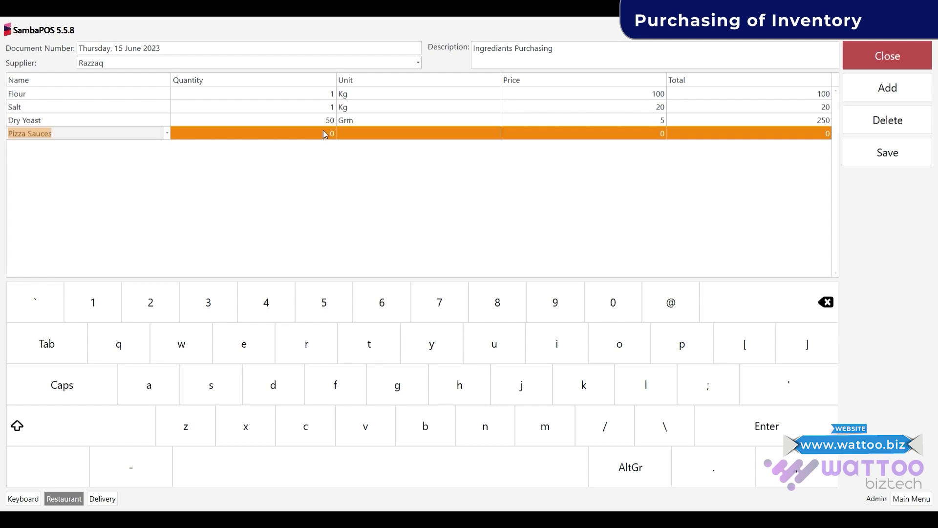
left_click(326, 133)
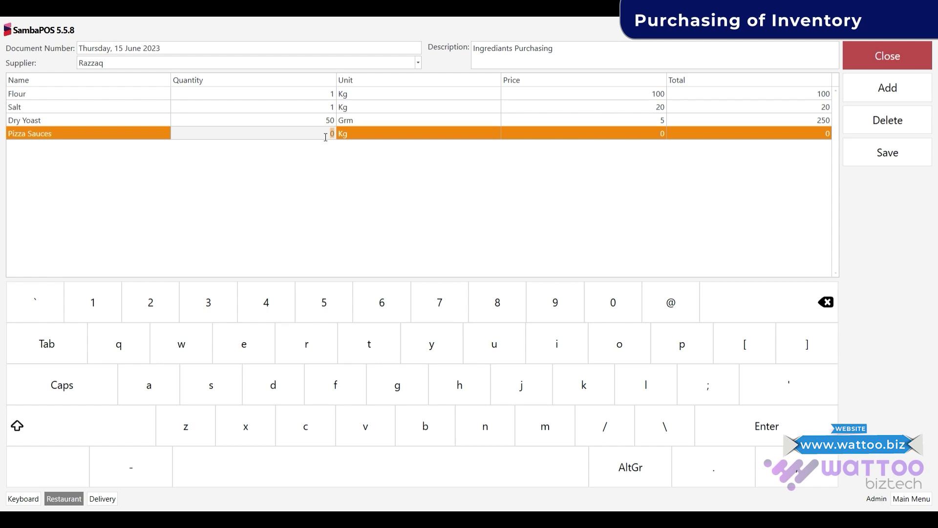
type("1")
key("Tab")
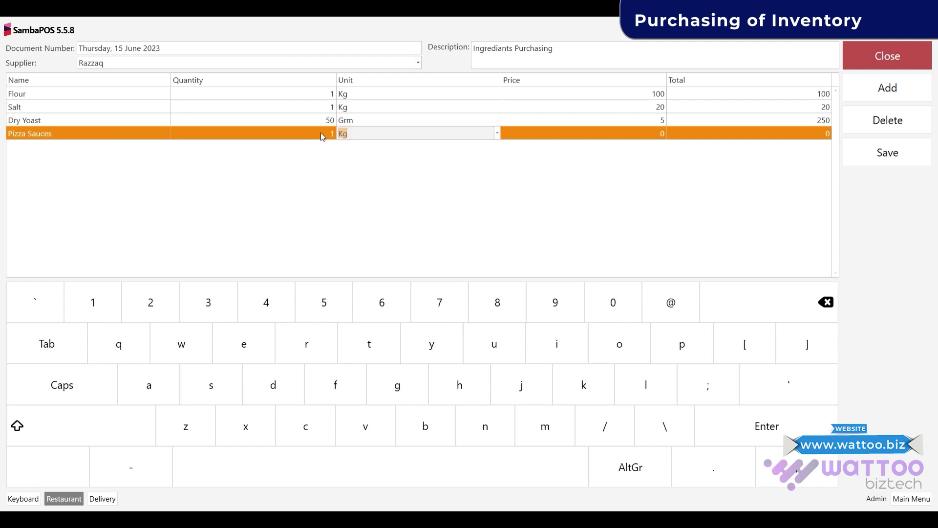
key("Tab")
type("200")
key("Tab")
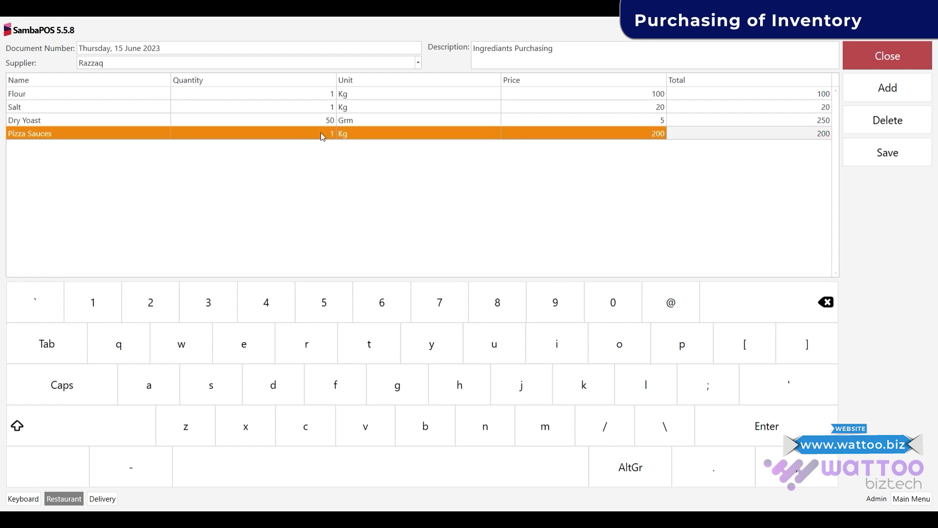
Add a Tomato Ketchup line with quantity 1 and price 150.
left_click(850, 98)
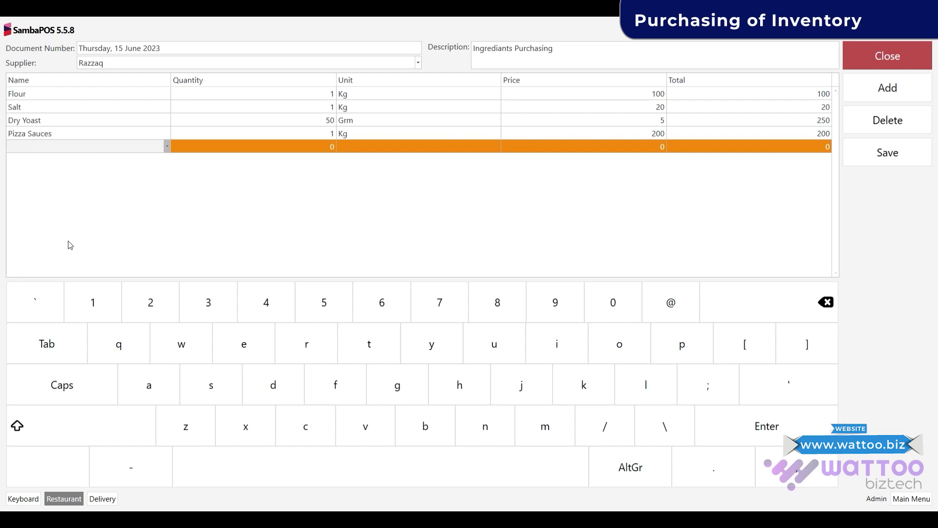
key("Down")
left_click(310, 151)
type("1")
key("Tab")
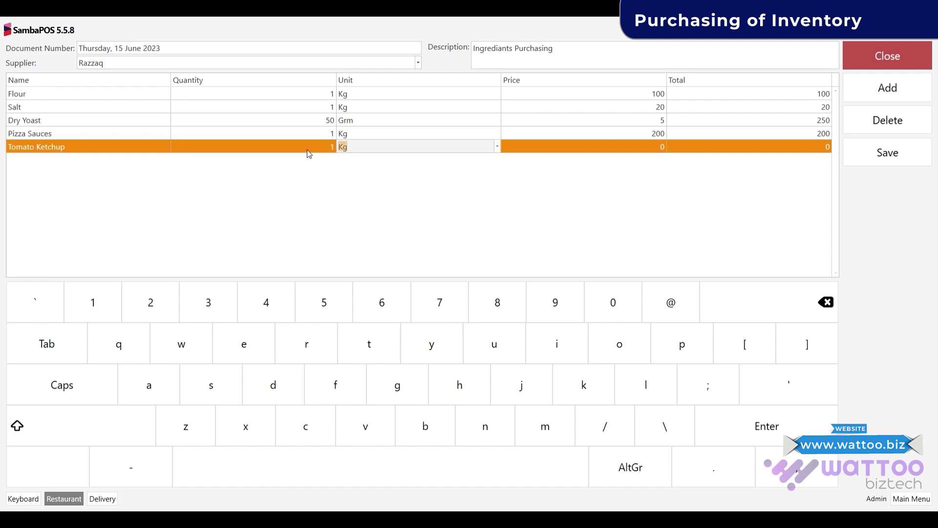
left_click(666, 143)
type("150")
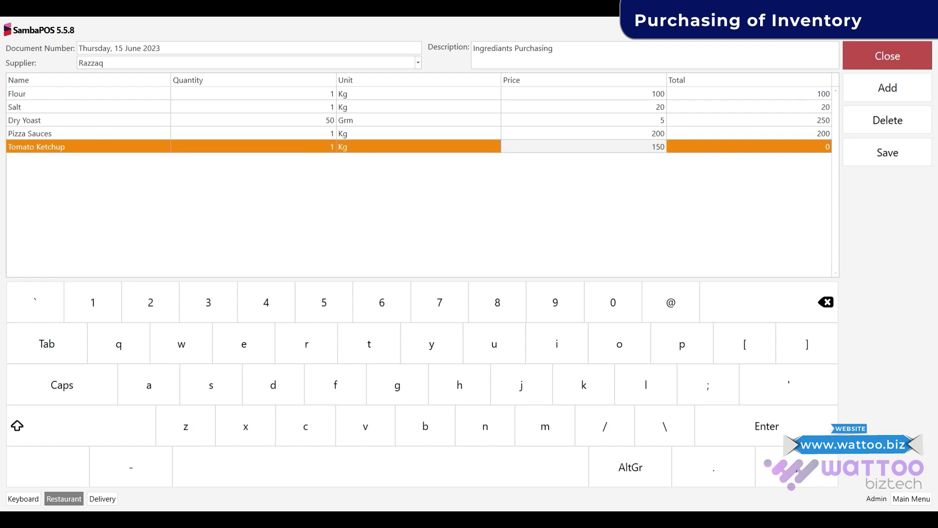
key("Tab")
left_click(887, 87)
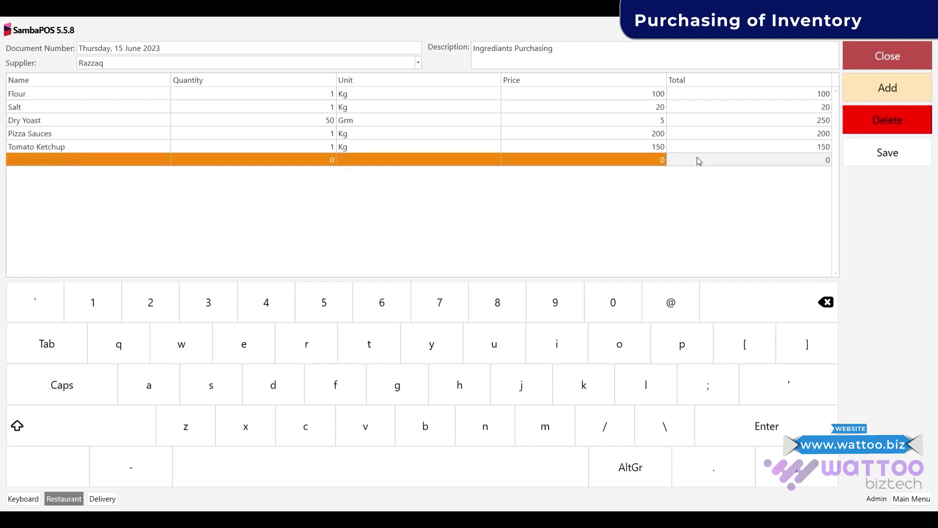
left_click(165, 161)
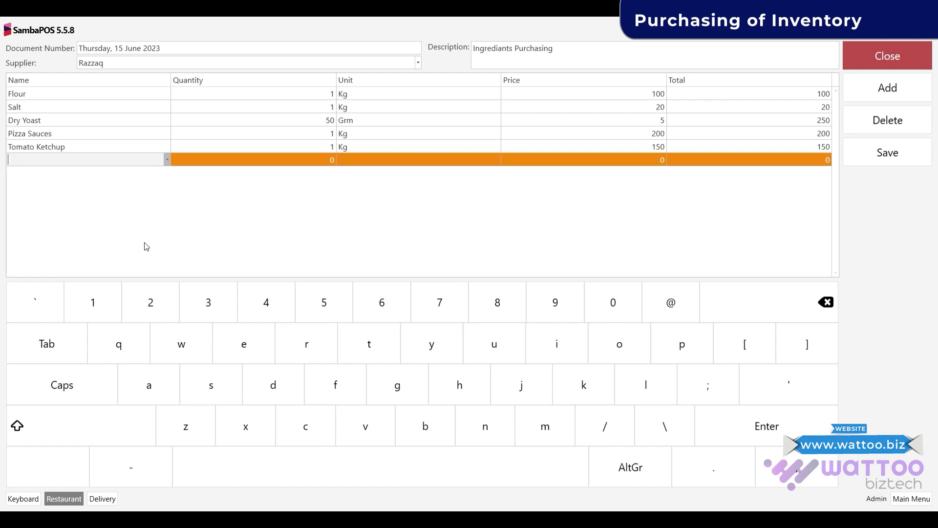
Complete the Chicken line with quantity 1 and price 500.
key("Down")
left_click(295, 163)
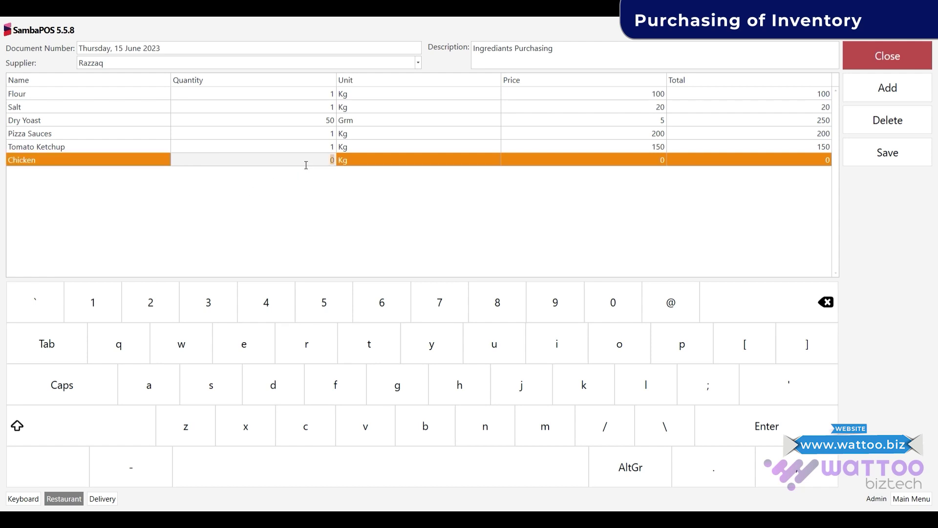
type("1")
key("Tab")
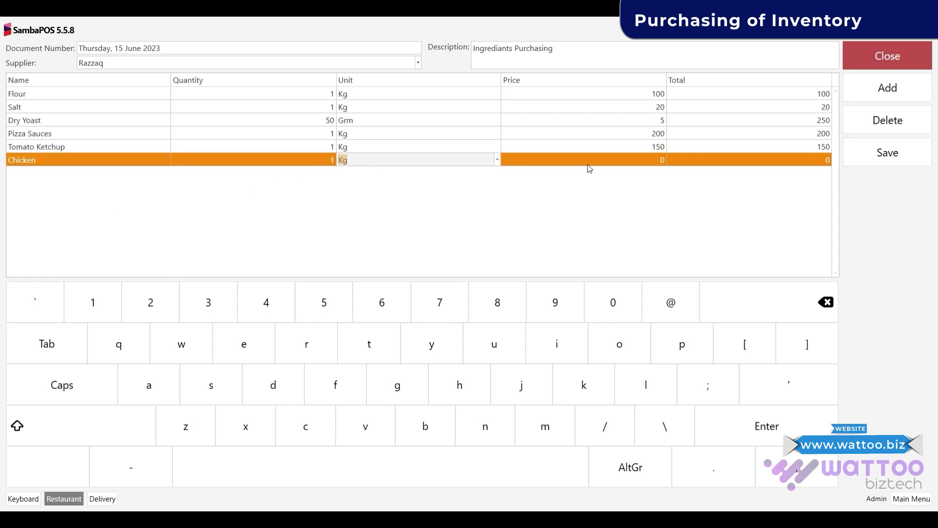
left_click(589, 167)
double_click(603, 166)
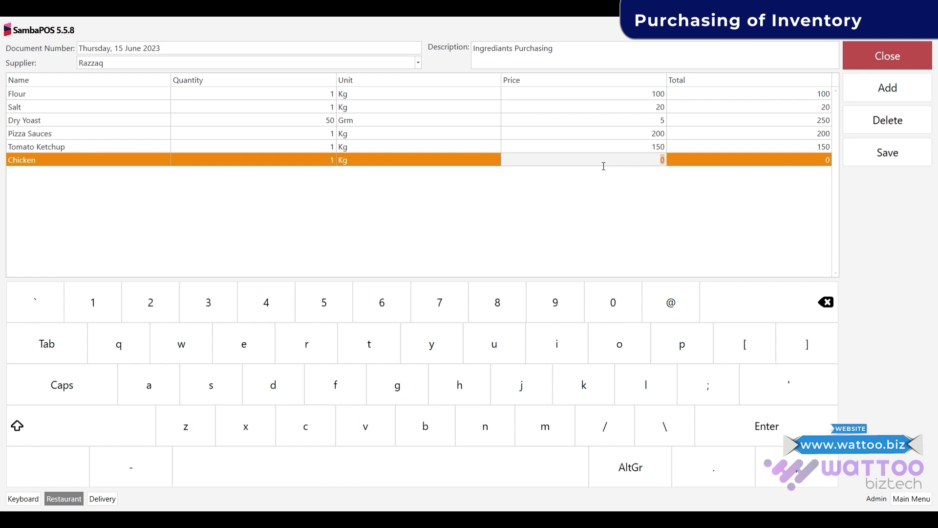
type("500")
key("Tab")
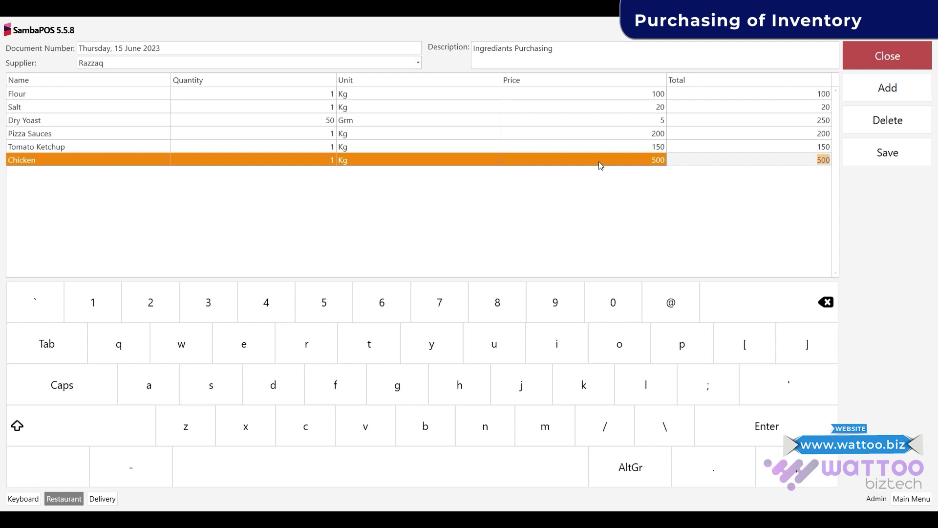
Add a Cheese line with quantity 1 and price 1,000.
left_click(852, 93)
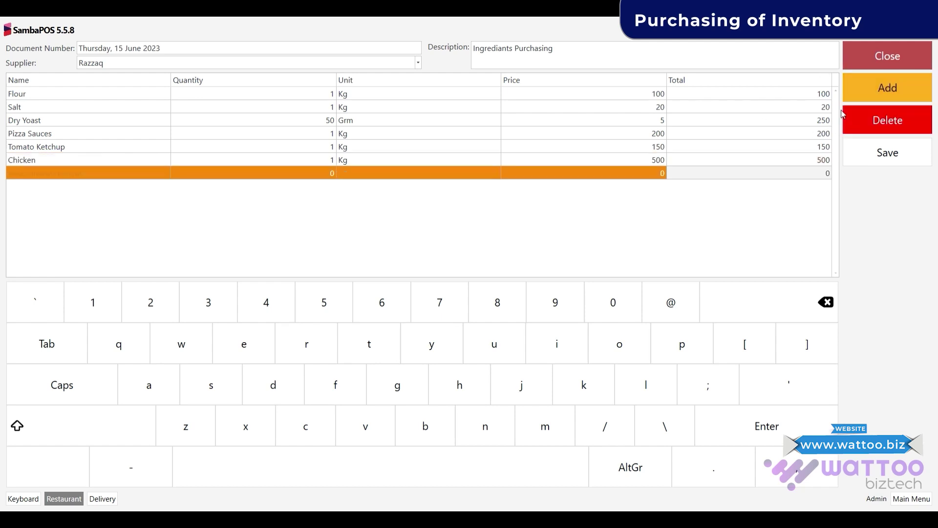
left_click(132, 174)
left_click(132, 188)
left_click(257, 178)
type("1")
key("Tab")
type("1,00")
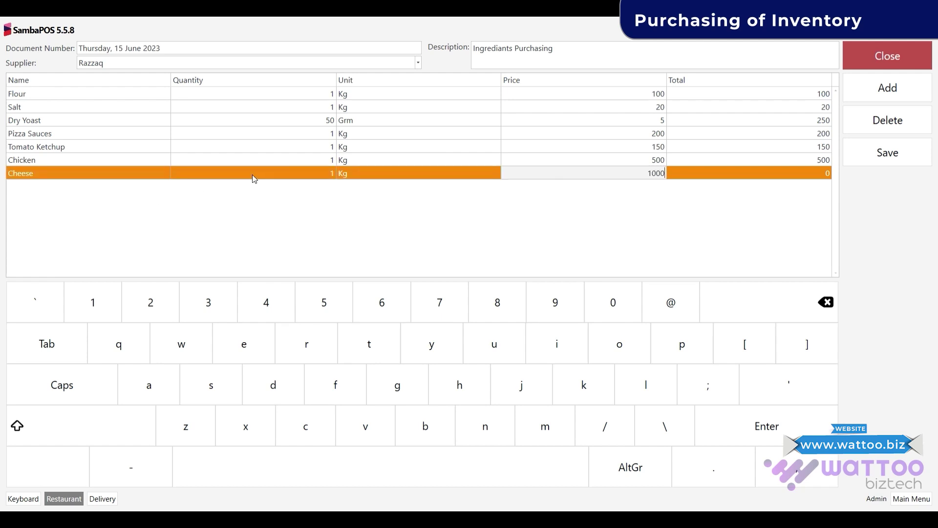
type("0")
key("Tab")
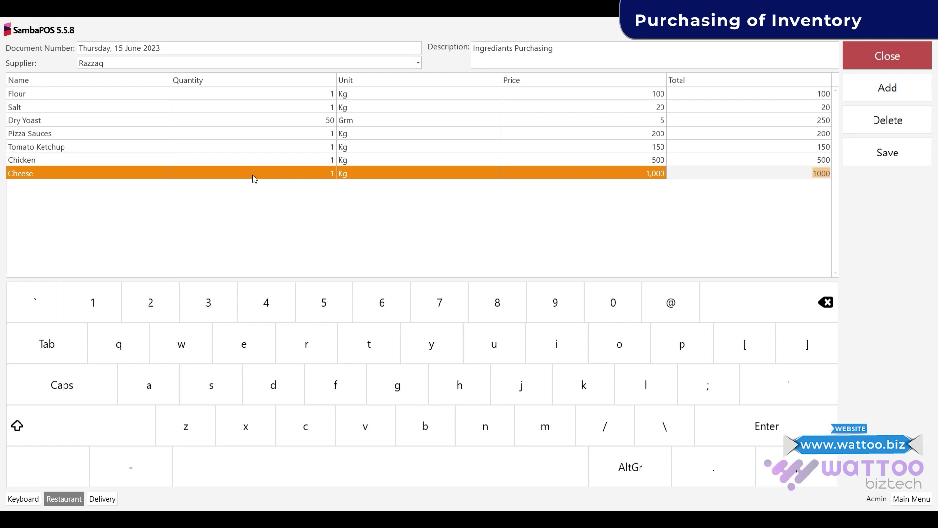
Save the ingredient purchase and open table A1's pizza items in POS.
left_click(872, 148)
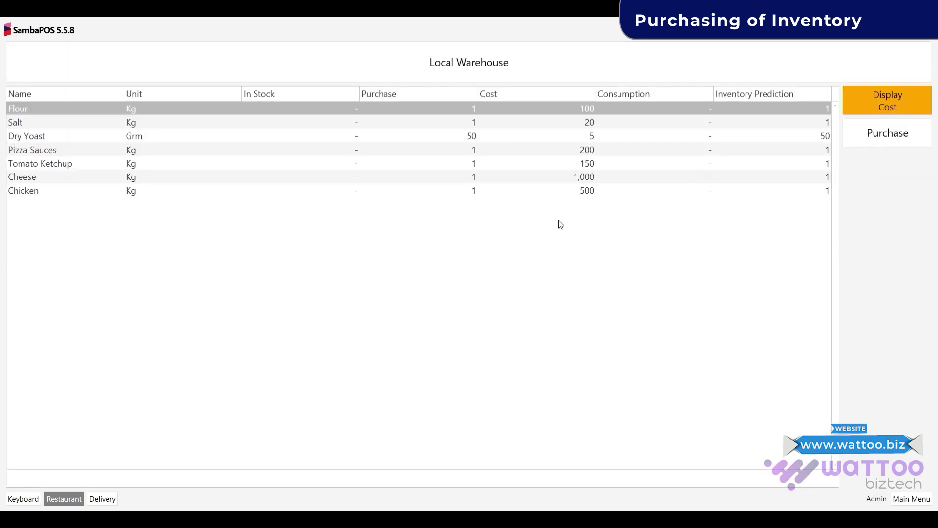
left_click(909, 503)
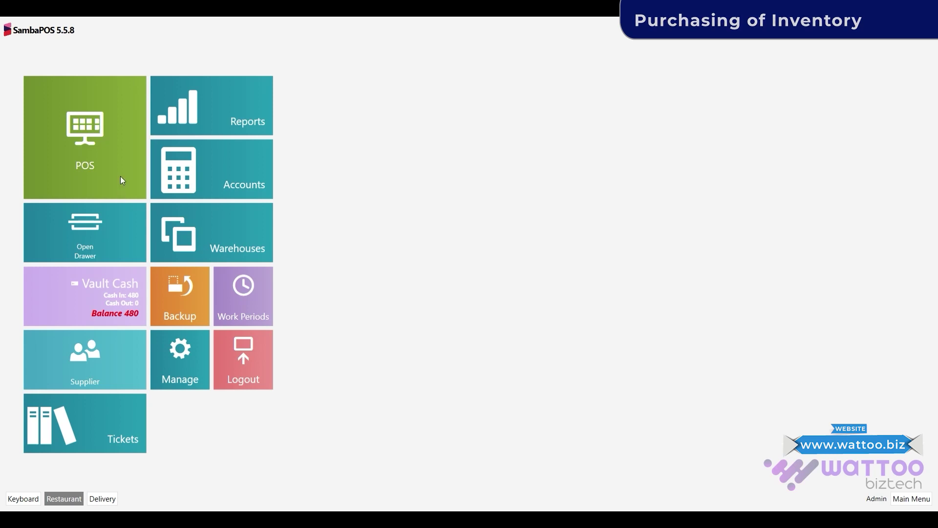
left_click(115, 161)
left_click(156, 156)
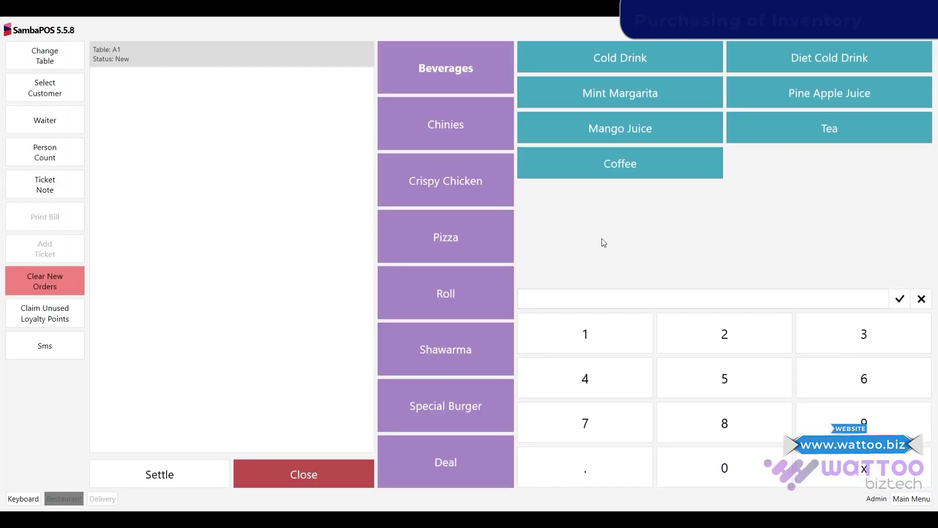
left_click(451, 236)
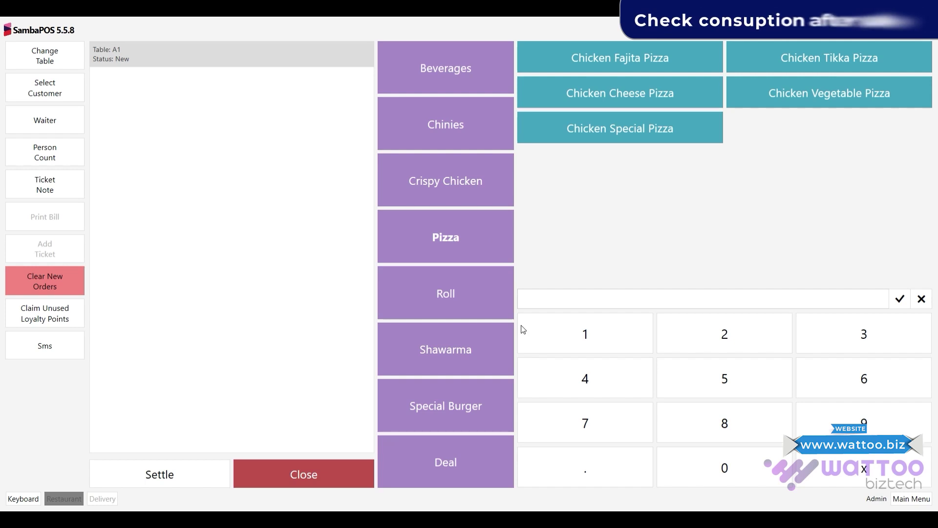
Leave the A1 ticket, review Local Warehouse stock, and return to the POS tables.
left_click(304, 473)
left_click(911, 498)
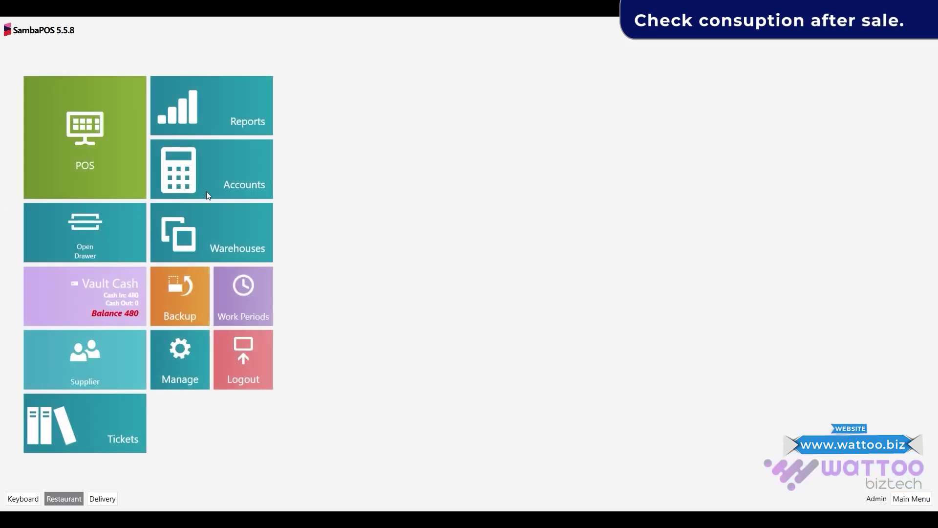
left_click(198, 244)
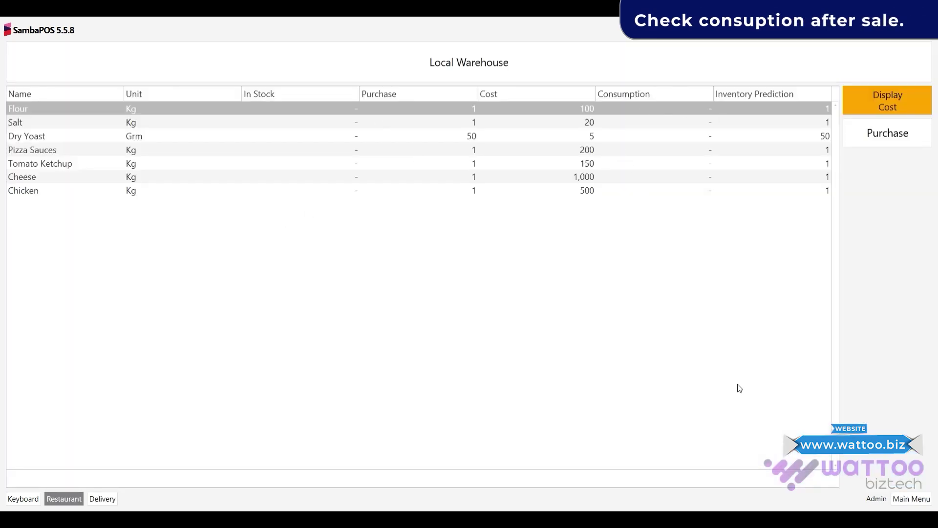
left_click(911, 498)
left_click(132, 139)
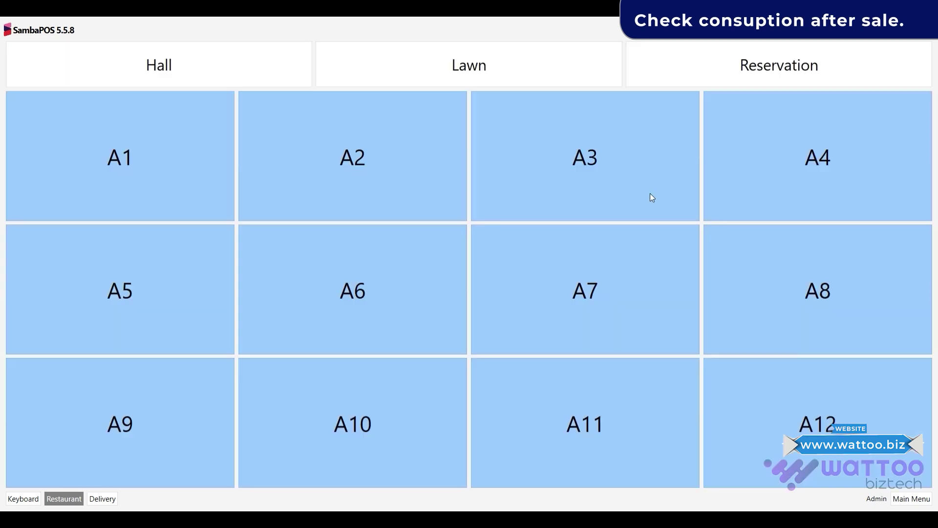
Sell a Chicken Fajita Pizza on table A1 and settle the 950 in cash.
left_click(130, 198)
left_click(467, 254)
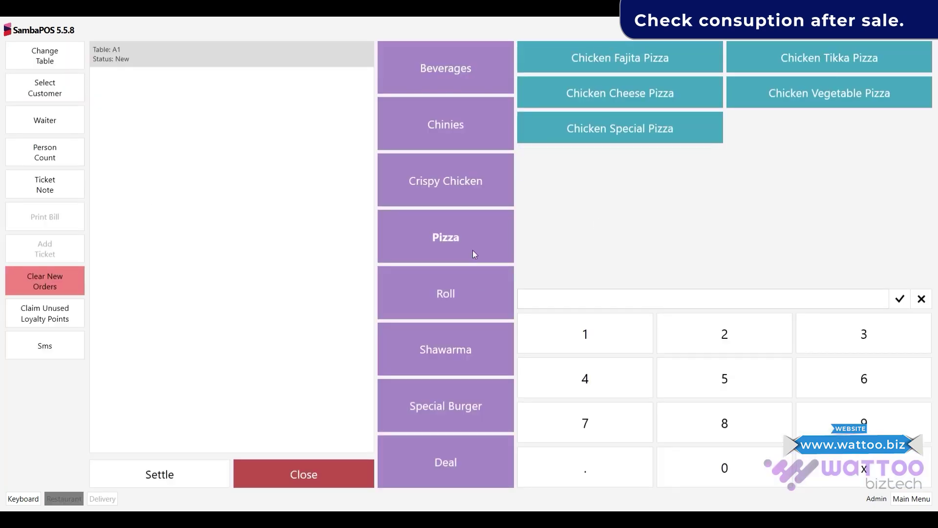
left_click(612, 66)
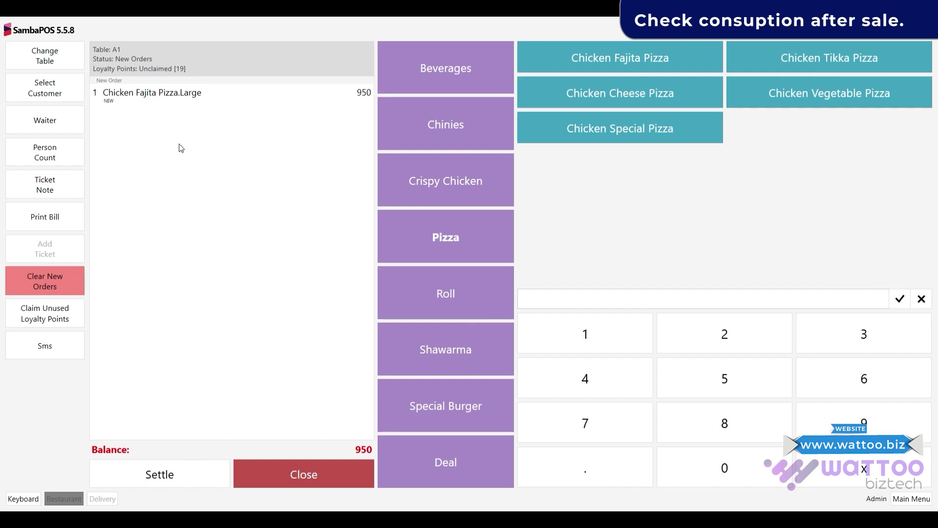
left_click(179, 478)
left_click(731, 154)
left_click(834, 120)
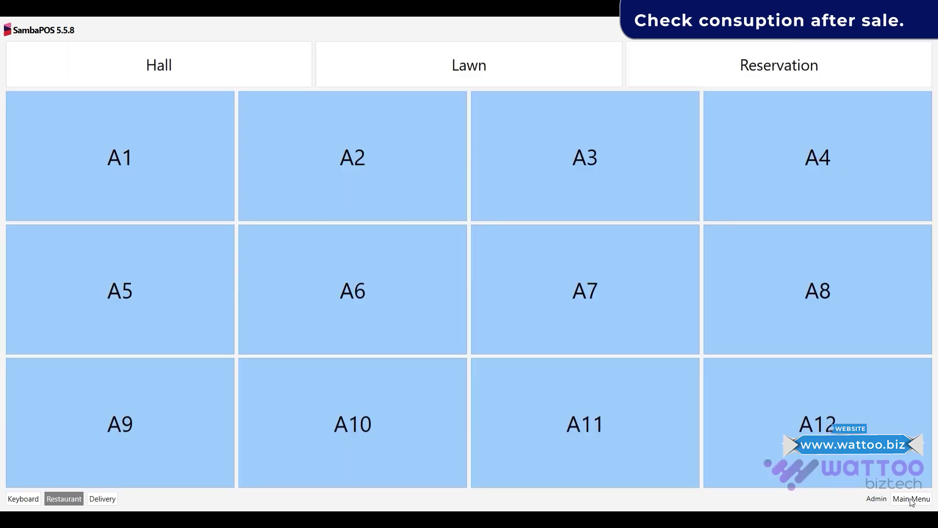
Check Local Warehouse for ingredient consumption, such as Flour 0.297, then return to the main menu.
left_click(911, 498)
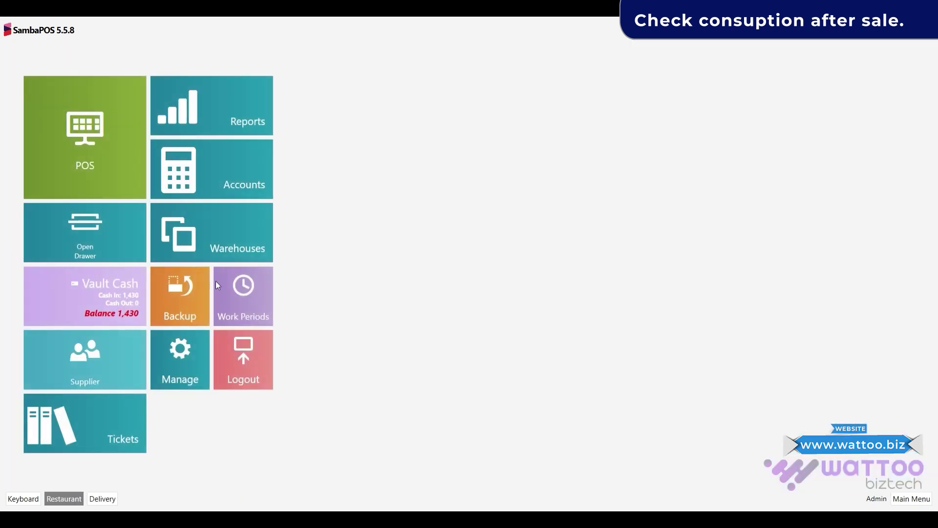
left_click(248, 244)
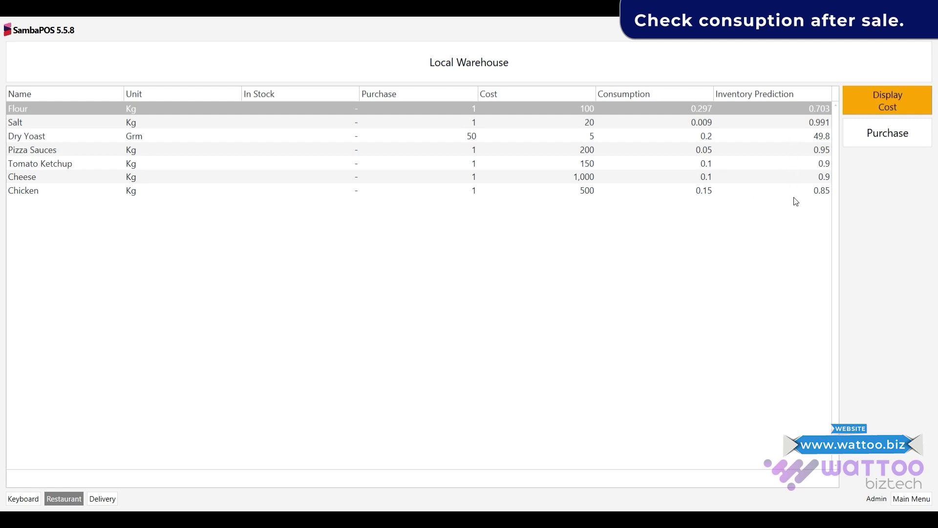
left_click(909, 497)
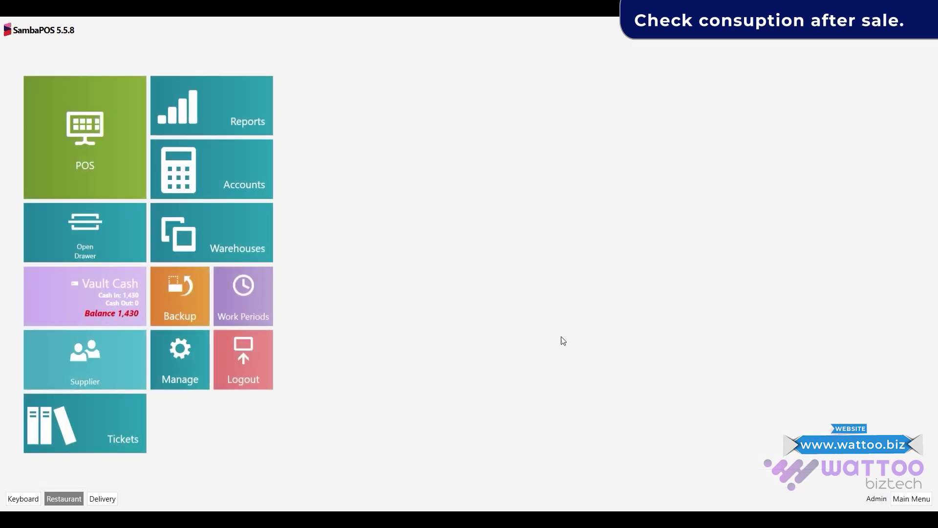
Sell another Chicken Fajita Pizza on A1 for 950 cash, then view Local Warehouse Flour consumption 0.594.
left_click(125, 157)
left_click(103, 152)
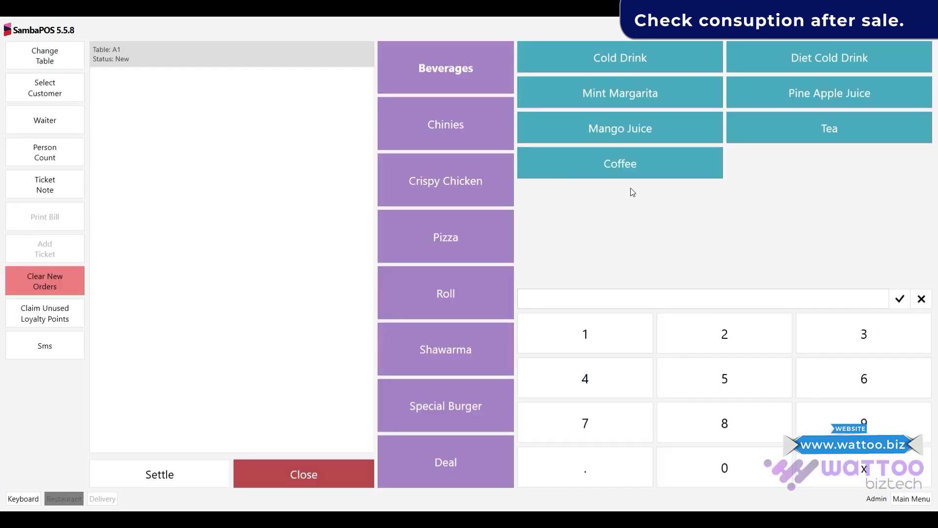
left_click(483, 224)
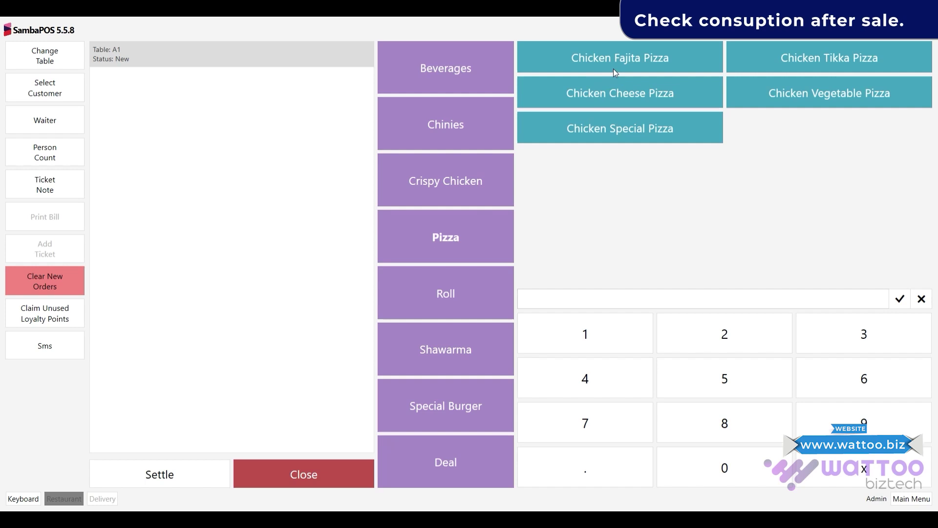
left_click(634, 61)
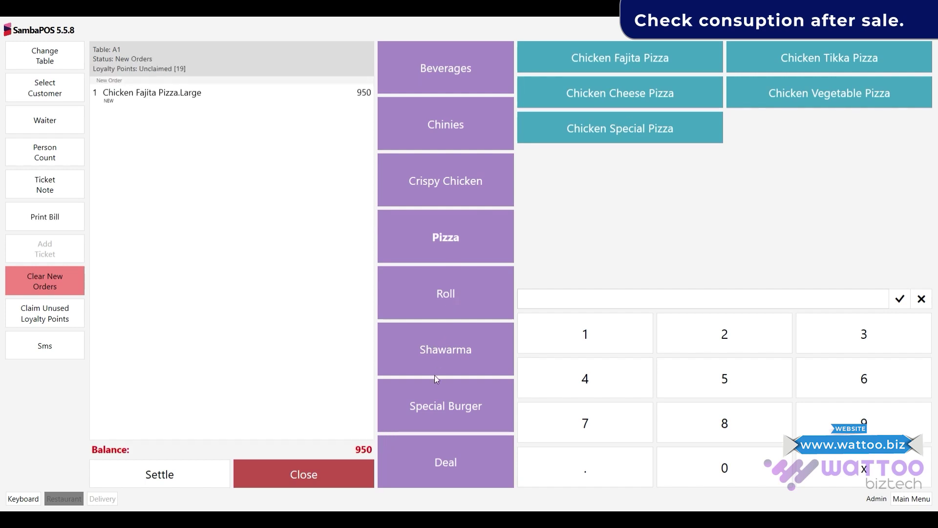
left_click(215, 475)
left_click(767, 145)
left_click(864, 97)
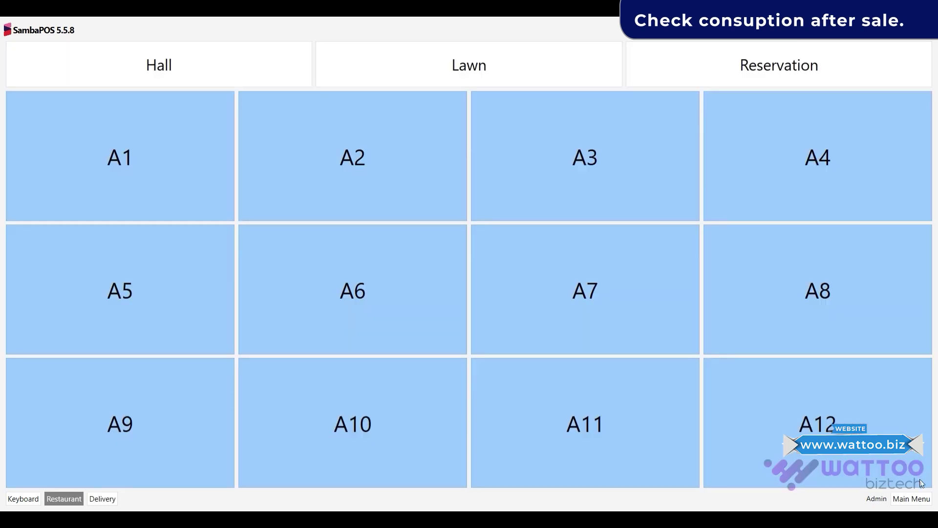
left_click(915, 496)
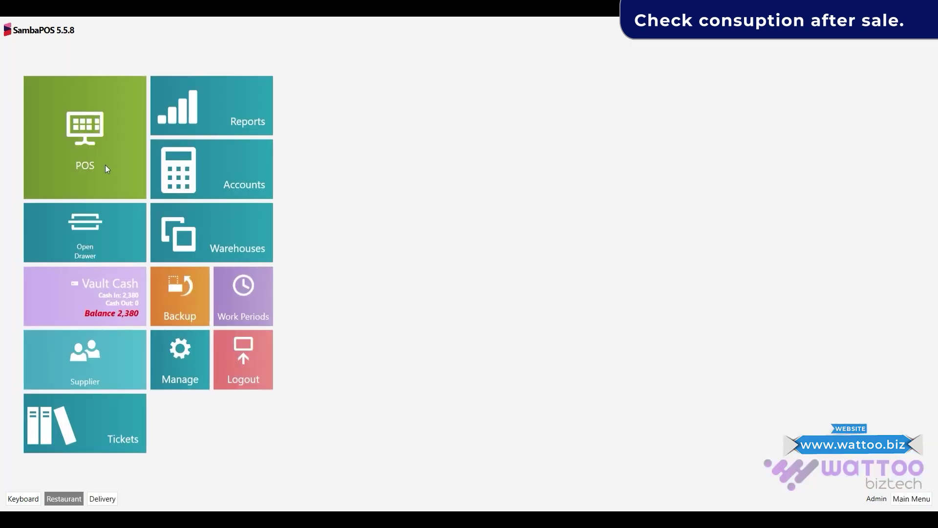
left_click(199, 205)
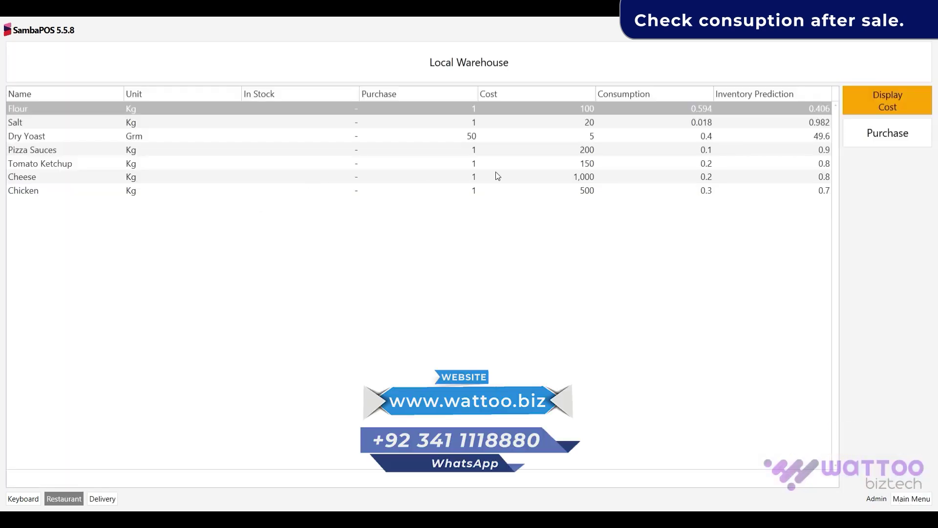